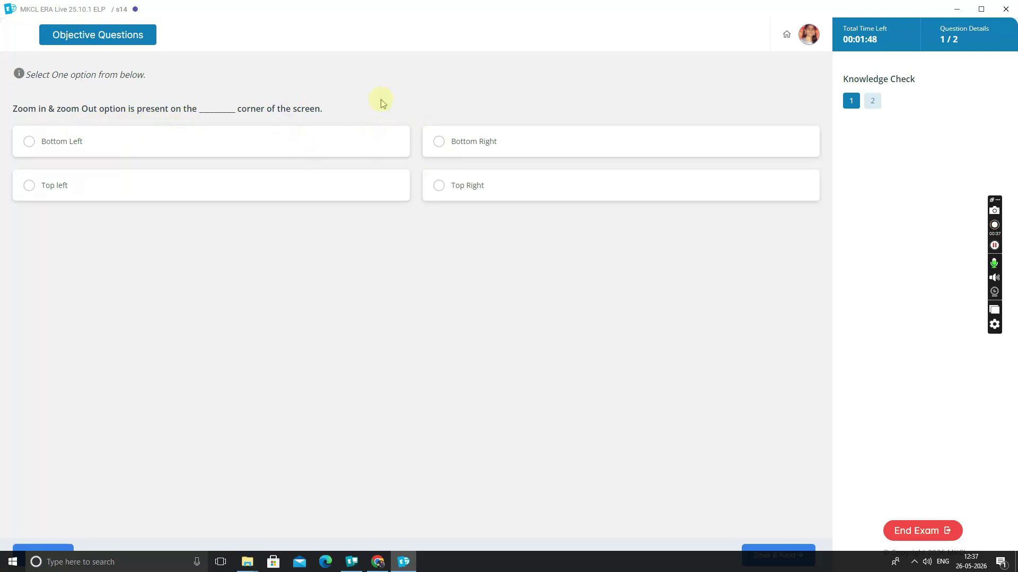
Step: Answer the zoom questions with "Bottom Right" and "TRUE", saving each answer, and end the exam
{"action": "left_click", "coordinate": [440, 146]}
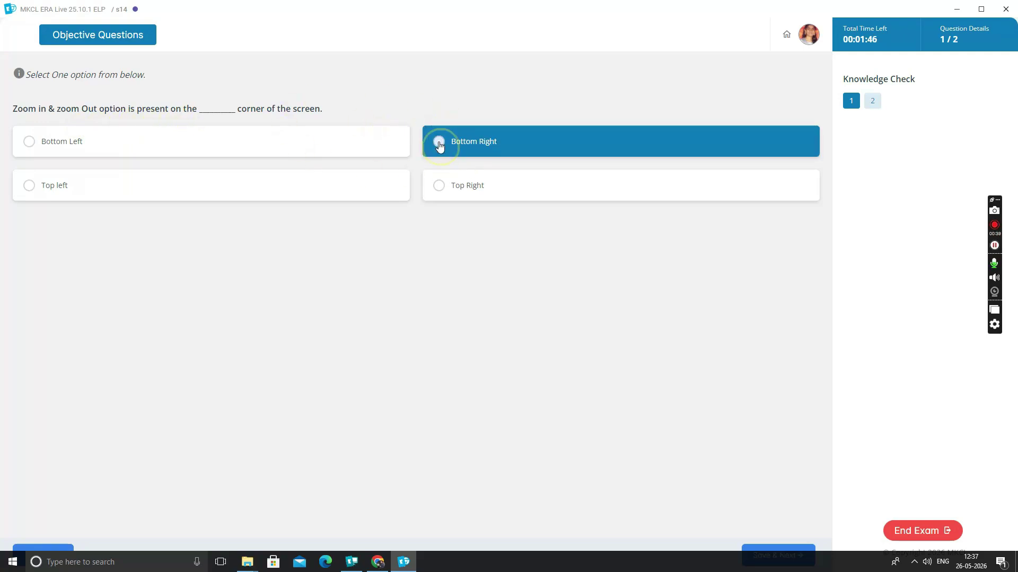
{"action": "left_click", "coordinate": [774, 553]}
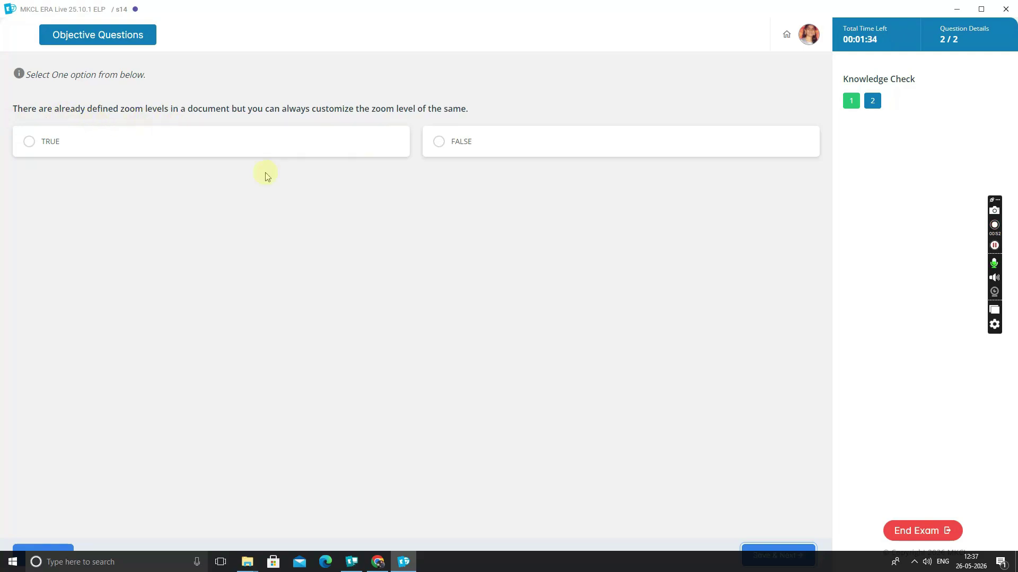
{"action": "left_click", "coordinate": [29, 151]}
{"action": "left_click", "coordinate": [778, 555]}
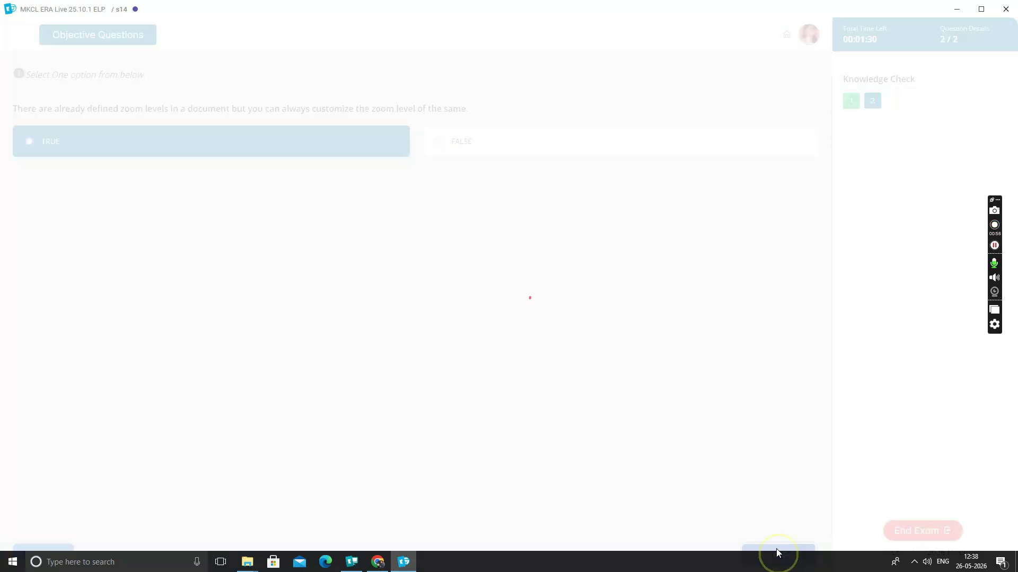
{"action": "left_click", "coordinate": [593, 344]}
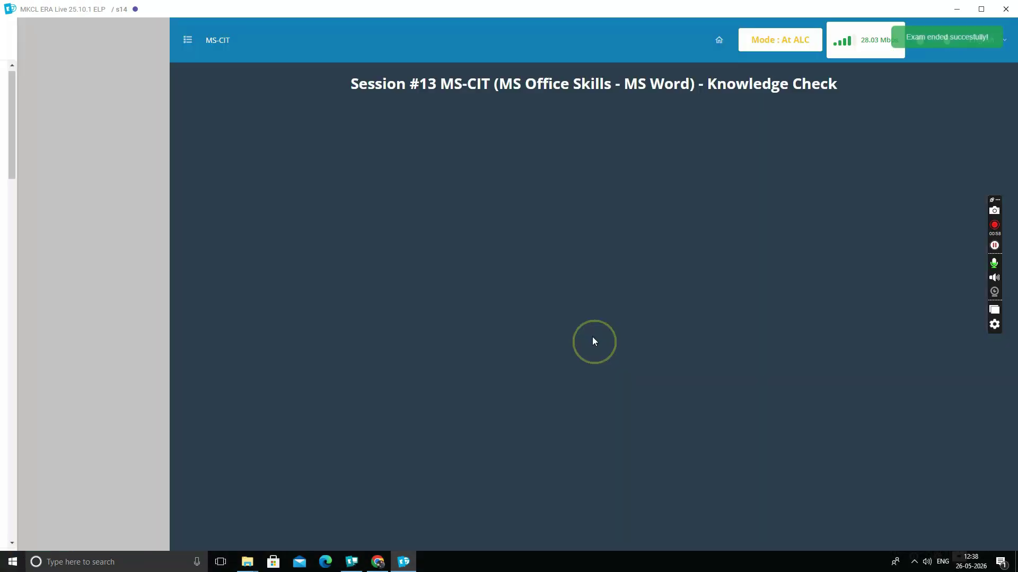
Step: Start a new attempt of the Knowledge Check in the Test Your Knowledge section following Help Tab in Session #13
{"action": "scroll", "coordinate": [96, 318], "scroll_direction": "down", "scroll_amount": 1}
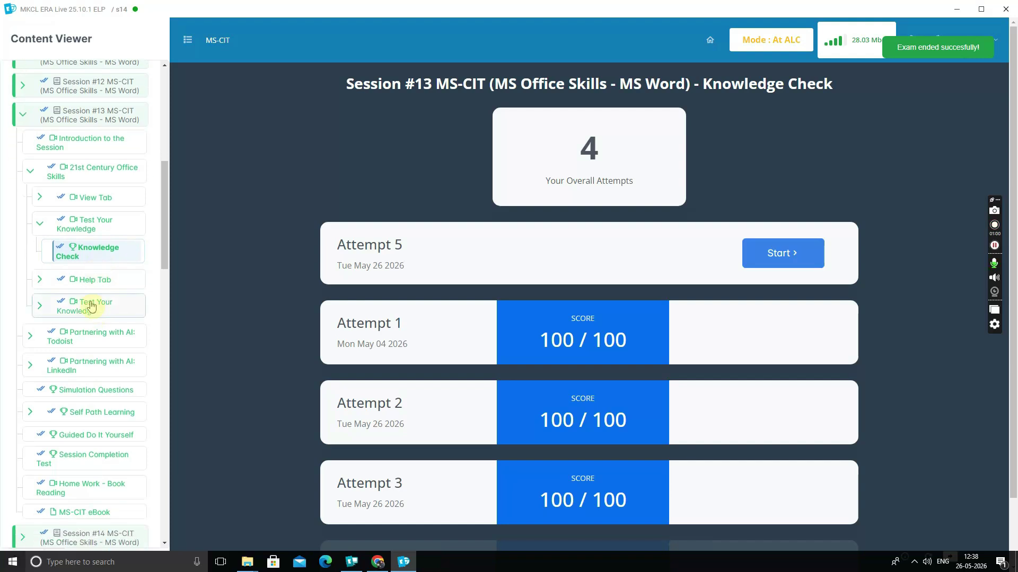
{"action": "left_click", "coordinate": [43, 284]}
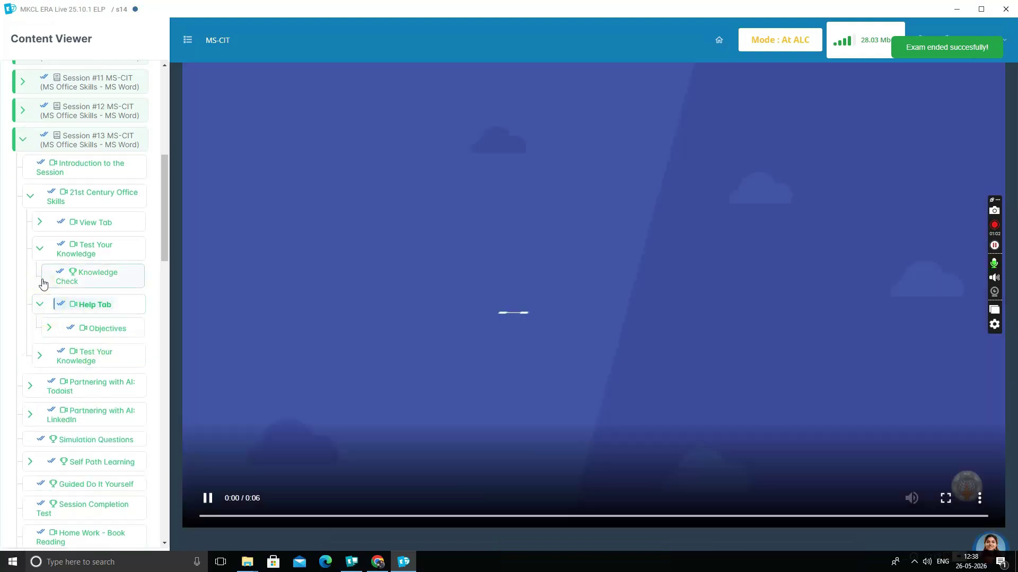
{"action": "scroll", "coordinate": [61, 307], "scroll_direction": "down", "scroll_amount": 1}
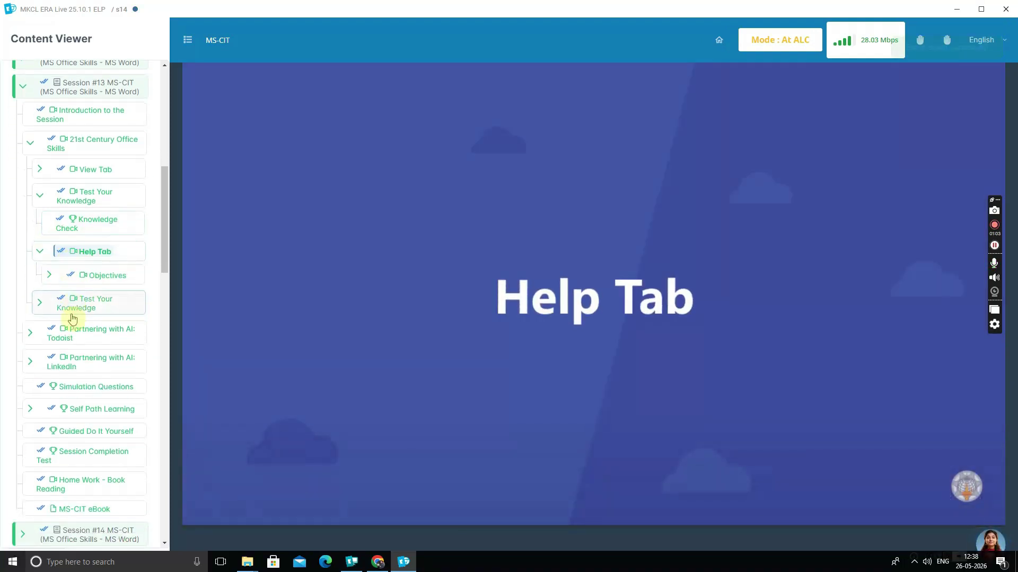
{"action": "left_click", "coordinate": [43, 305]}
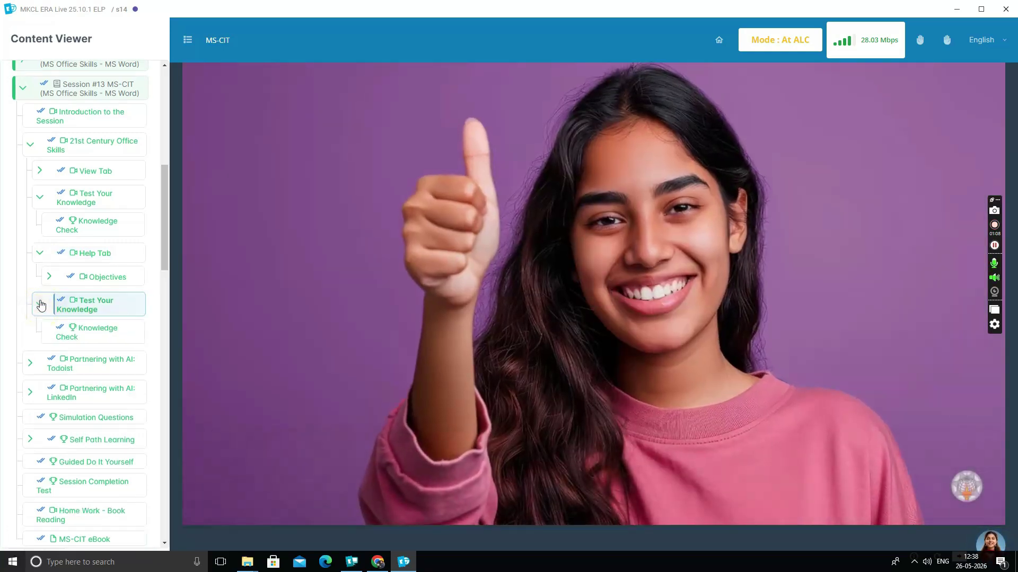
{"action": "left_click", "coordinate": [102, 330]}
{"action": "scroll", "coordinate": [96, 318], "scroll_direction": "down", "scroll_amount": 1}
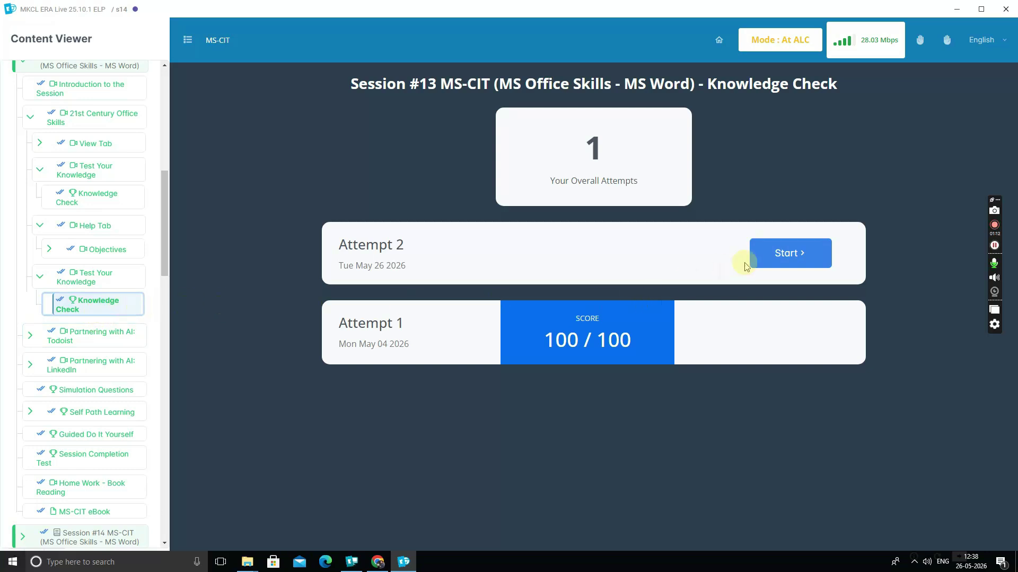
{"action": "left_click", "coordinate": [786, 263]}
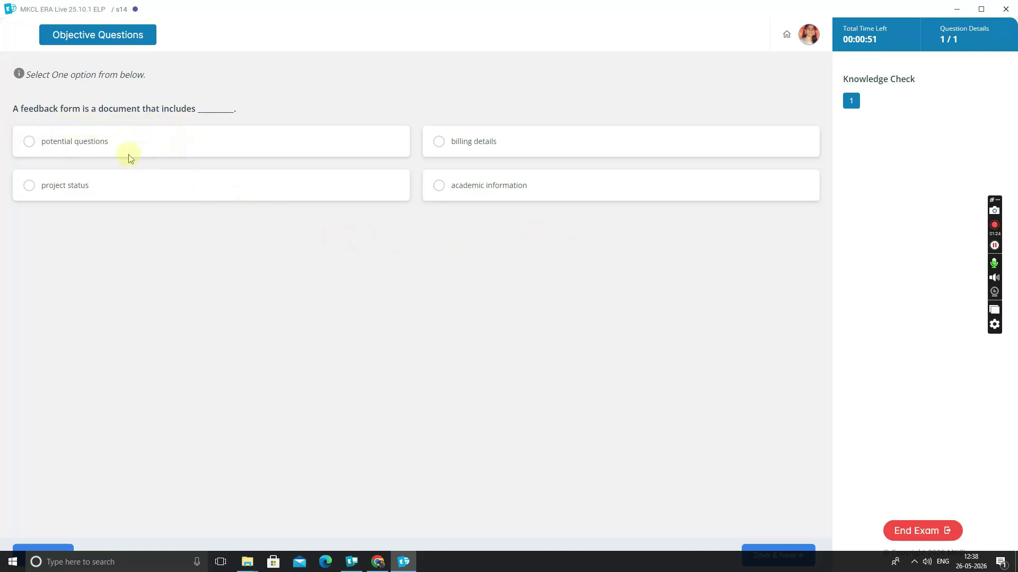
Step: Answer the feedback form question with "potential questions", save it and end the exam
{"action": "left_click", "coordinate": [26, 147]}
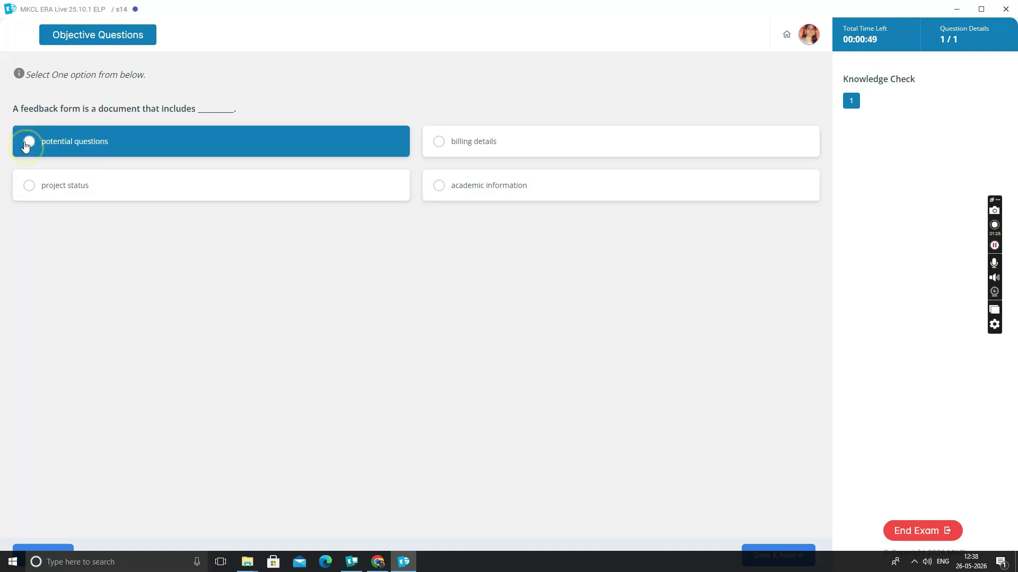
{"action": "left_click", "coordinate": [775, 551]}
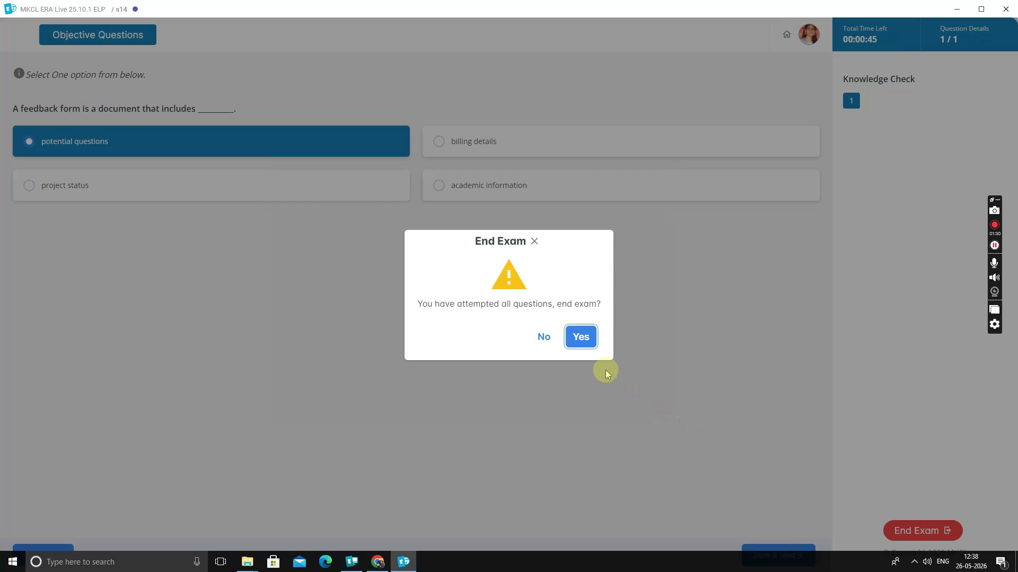
{"action": "left_click", "coordinate": [581, 337]}
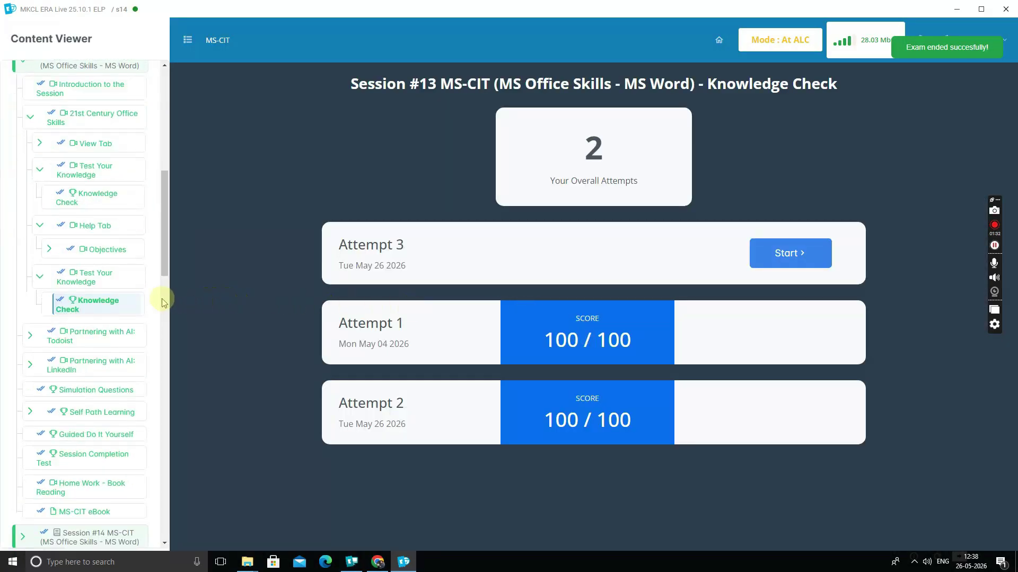
Step: Start a new attempt of the Knowledge Check under "Partnering with AI: Todoist"
{"action": "scroll", "coordinate": [90, 289], "scroll_direction": "down", "scroll_amount": 1}
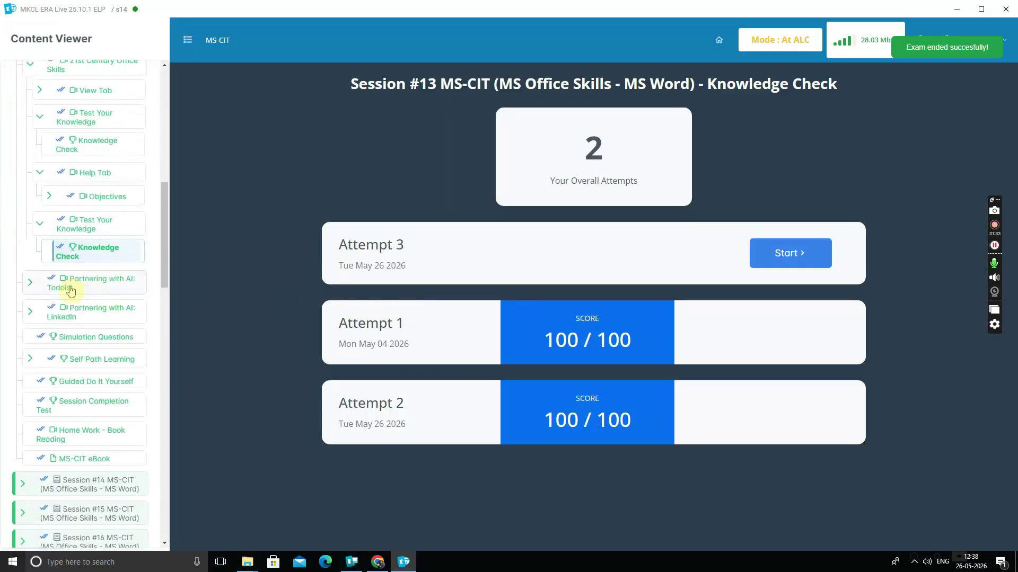
{"action": "left_click", "coordinate": [32, 291]}
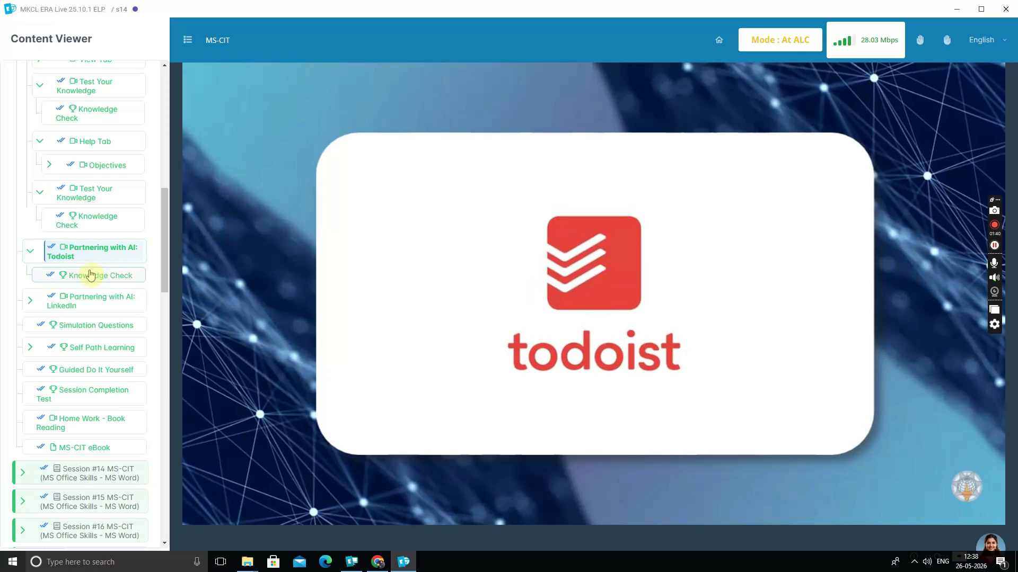
{"action": "left_click", "coordinate": [90, 277]}
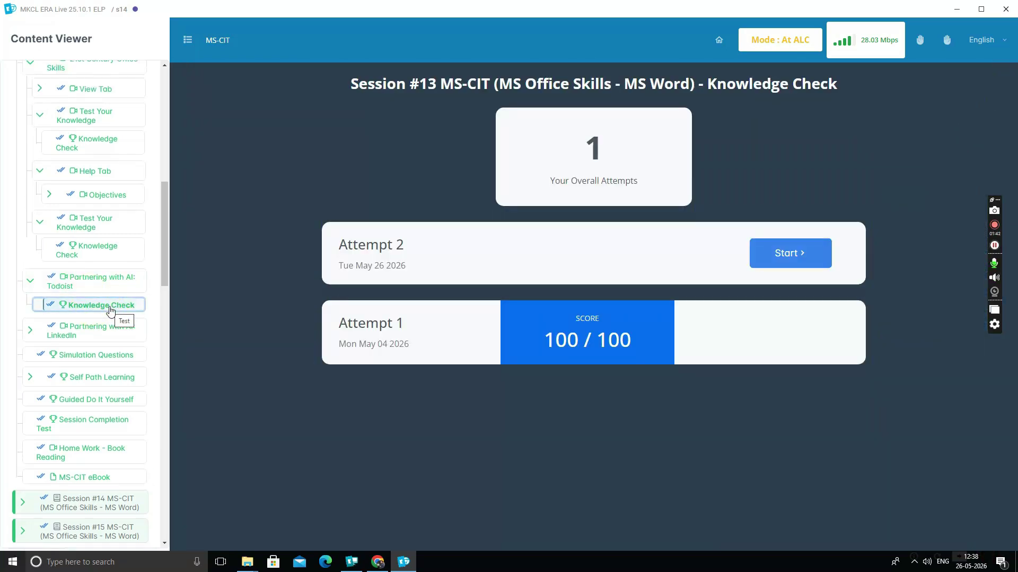
{"action": "left_click", "coordinate": [783, 260]}
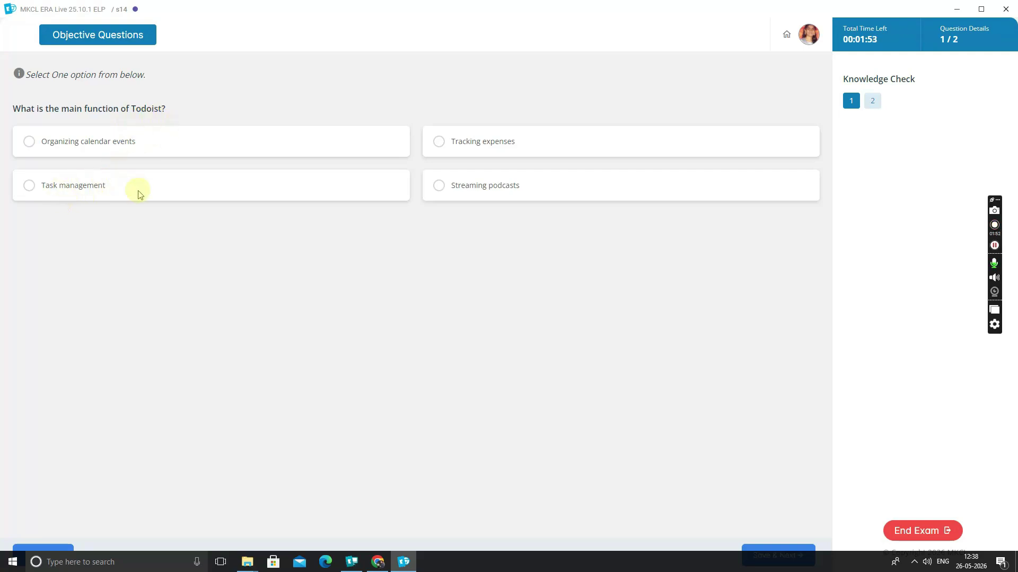
Step: Answer the Todoist questions with "Task management" and "understand written commands", saving each answer, and end the exam
{"action": "left_click", "coordinate": [30, 187]}
{"action": "left_click", "coordinate": [792, 555]}
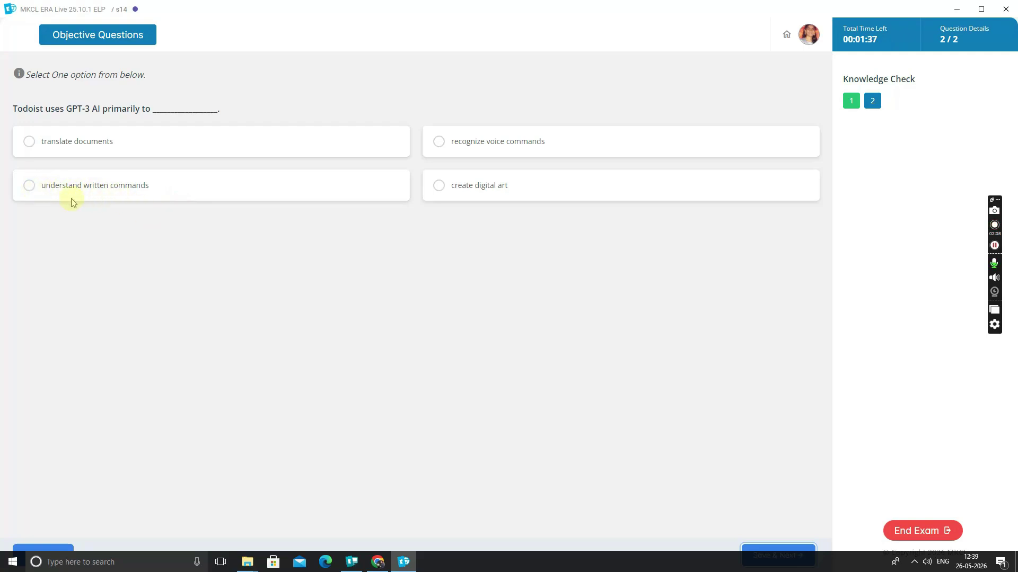
{"action": "left_click", "coordinate": [32, 197]}
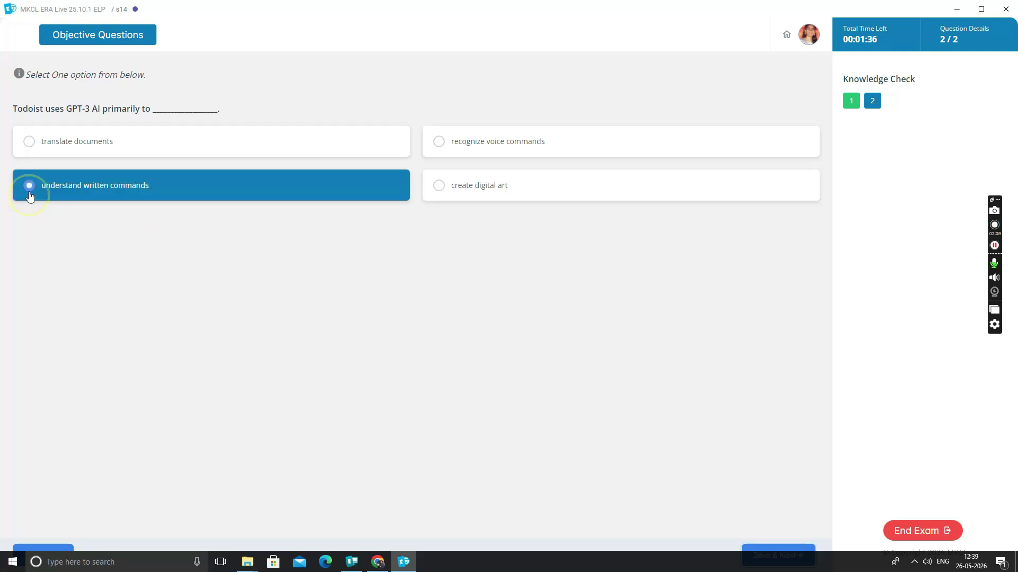
{"action": "left_click", "coordinate": [792, 552]}
{"action": "left_click", "coordinate": [585, 336]}
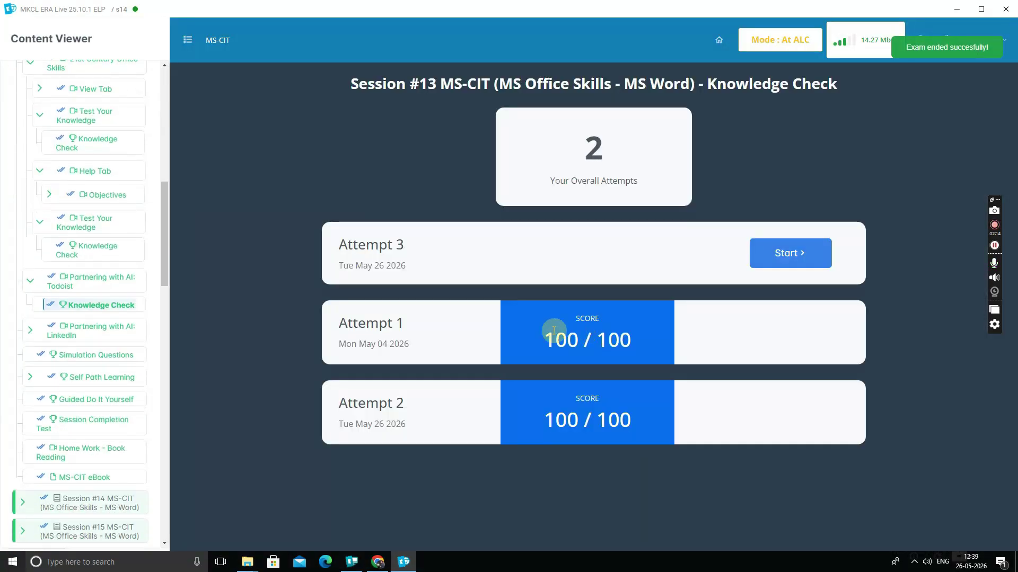
Step: Start a new attempt of the Knowledge Check under "Partnering with AI: LinkedIn"
{"action": "left_click", "coordinate": [46, 334]}
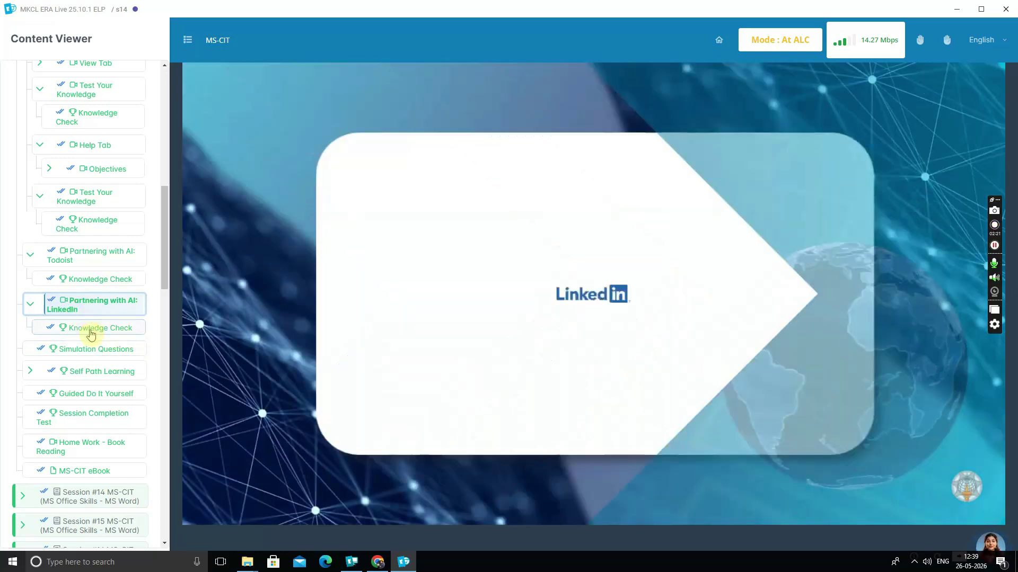
{"action": "left_click", "coordinate": [91, 333]}
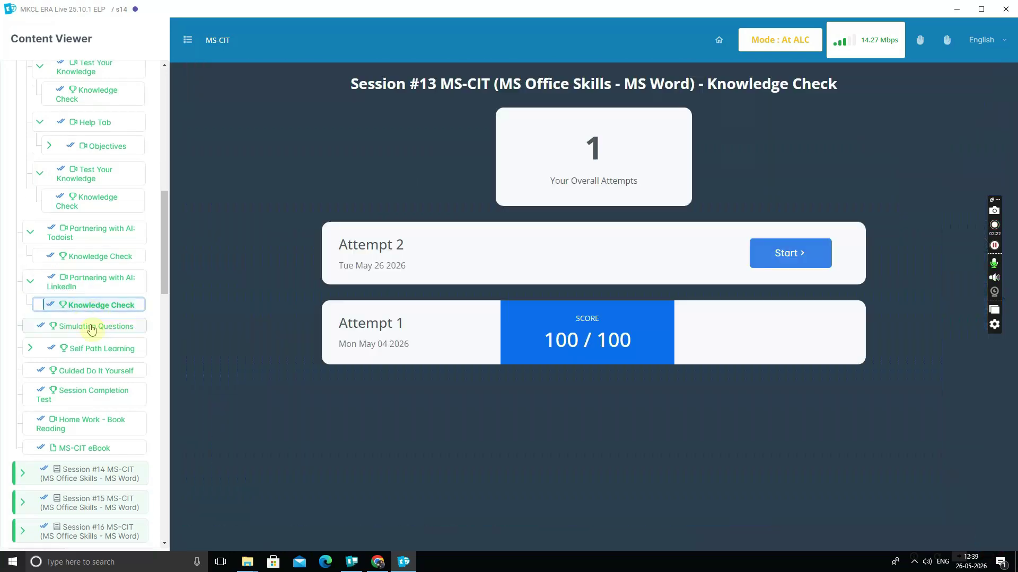
{"action": "left_click", "coordinate": [811, 254]}
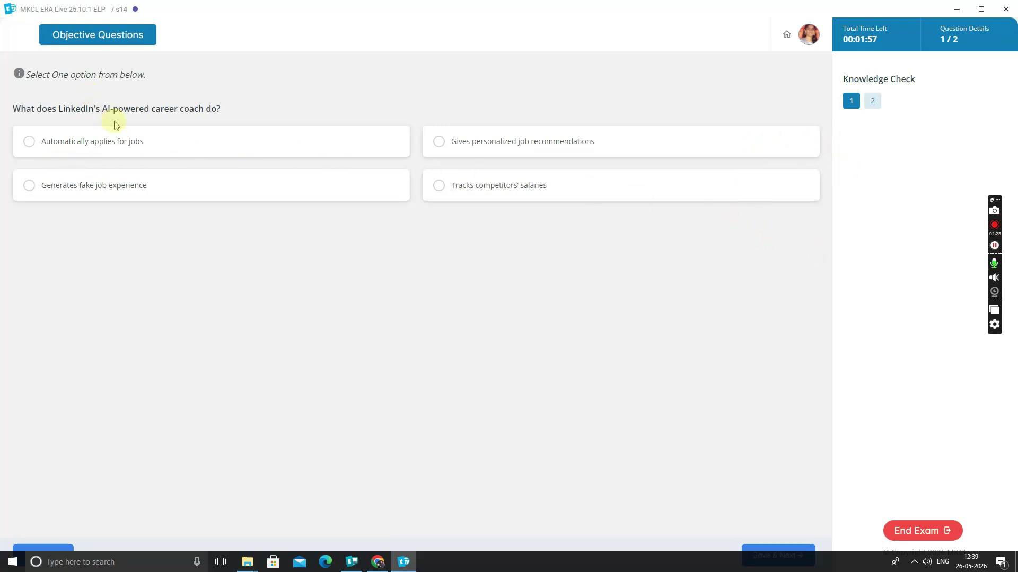
Step: Answer the LinkedIn questions with "Gives personalized job recommendations" and "Suggests viral topics and trends", saving each answer, and end the exam
{"action": "left_click", "coordinate": [438, 144]}
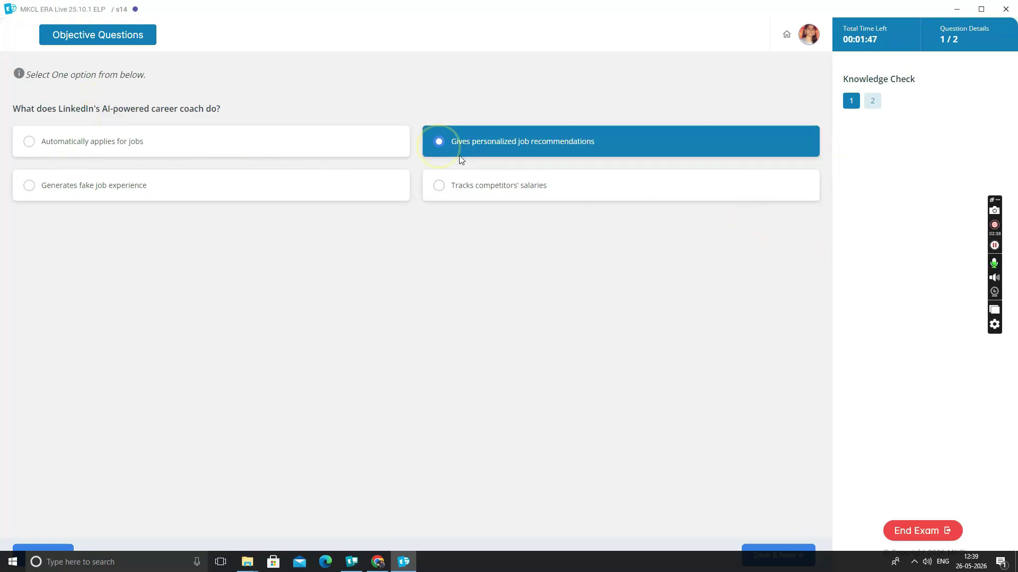
{"action": "left_click", "coordinate": [800, 553]}
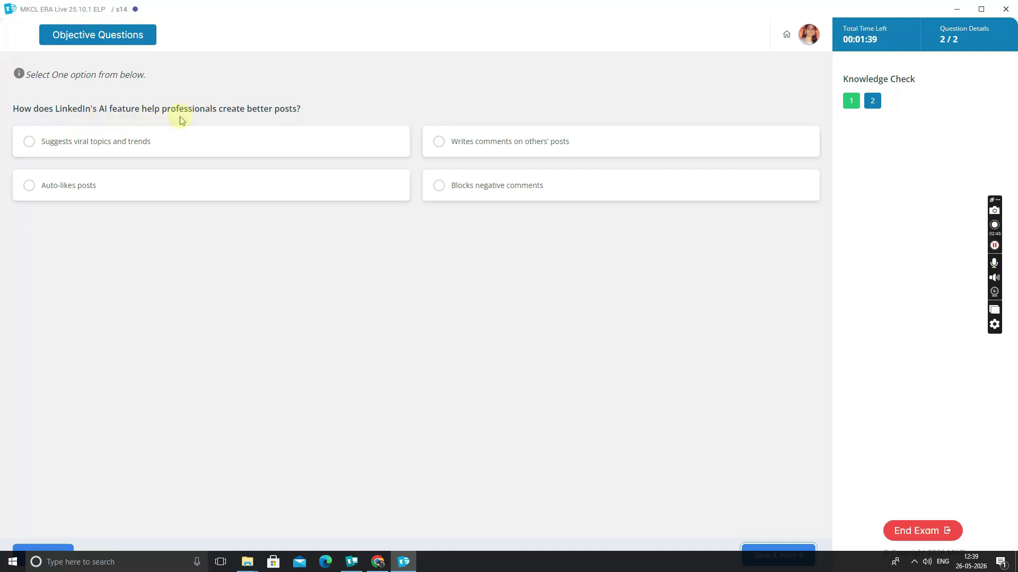
{"action": "left_click", "coordinate": [28, 146]}
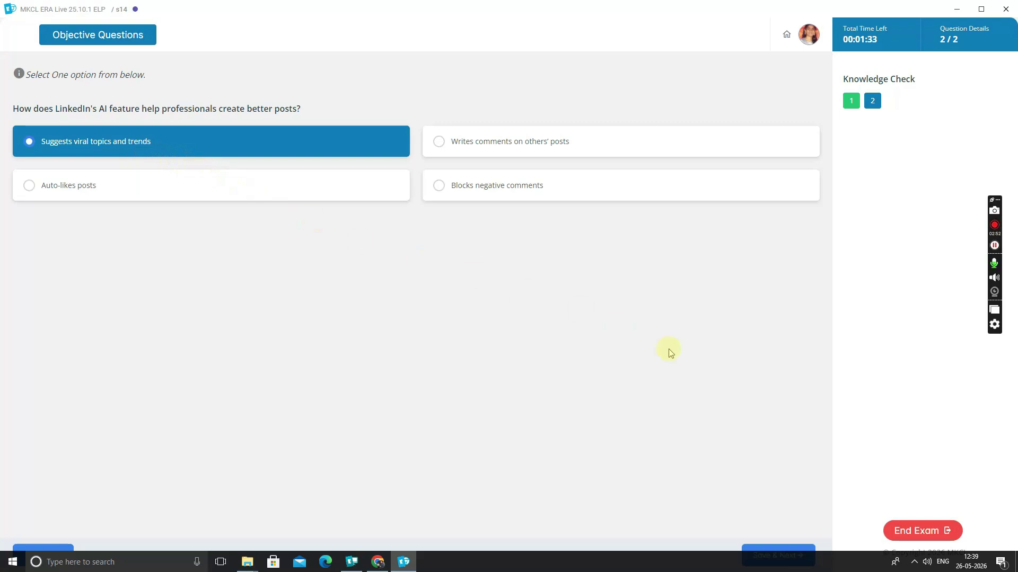
{"action": "left_click", "coordinate": [781, 545]}
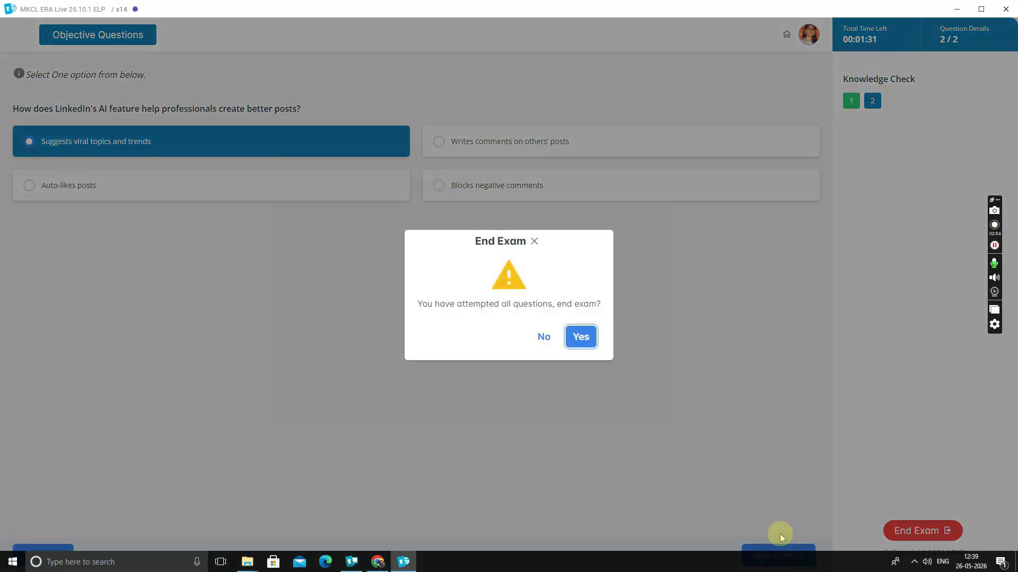
{"action": "left_click", "coordinate": [586, 334]}
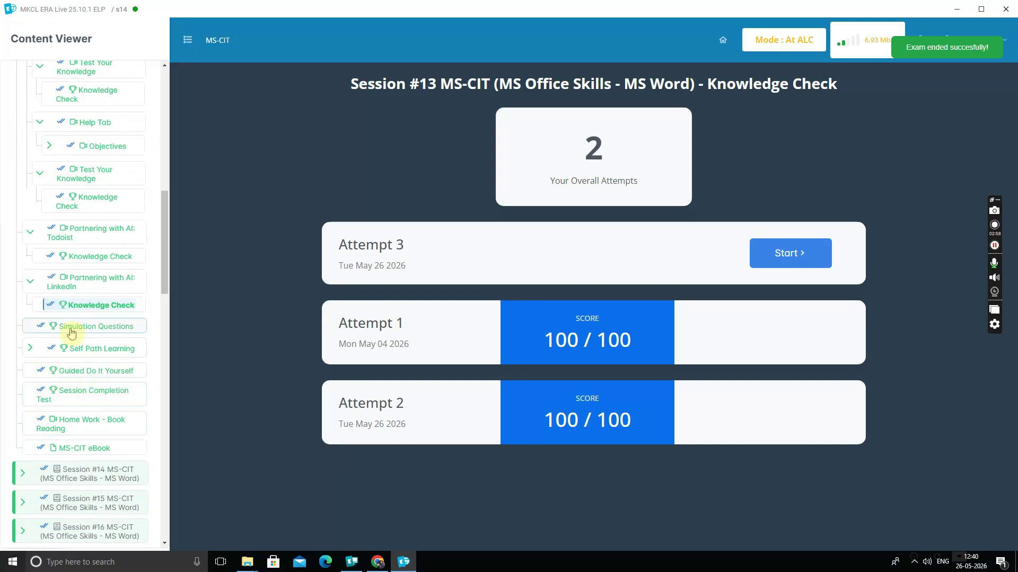
Step: Start a new attempt of Session #13's Simulation Questions and dismiss the camera notice
{"action": "left_click", "coordinate": [72, 328]}
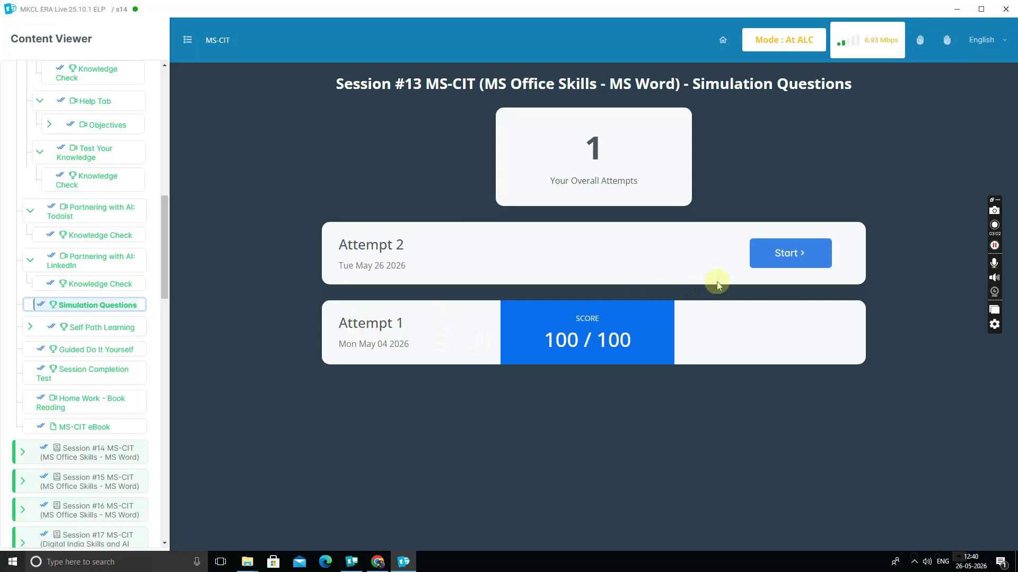
{"action": "left_click", "coordinate": [785, 253]}
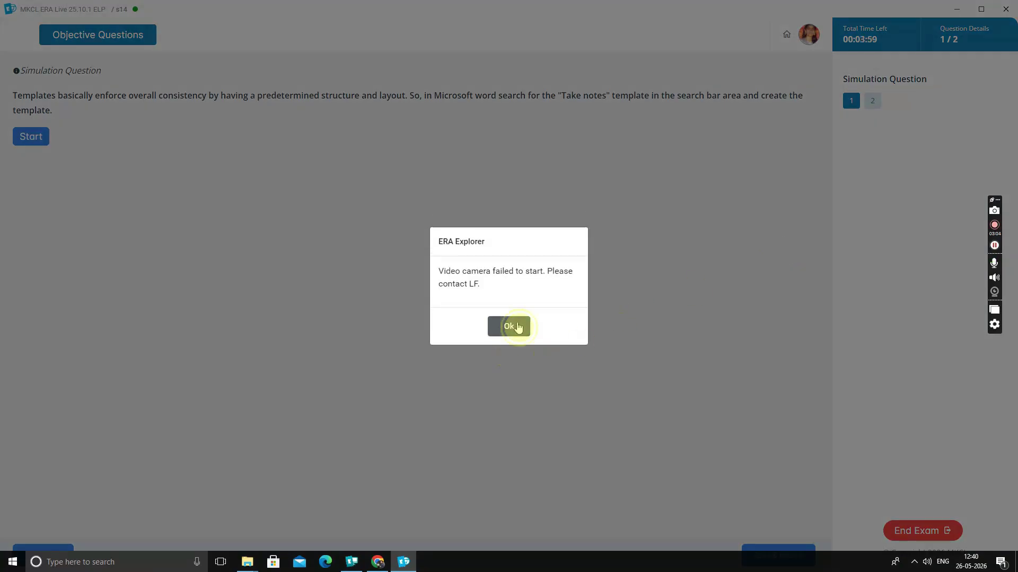
{"action": "left_click", "coordinate": [517, 325]}
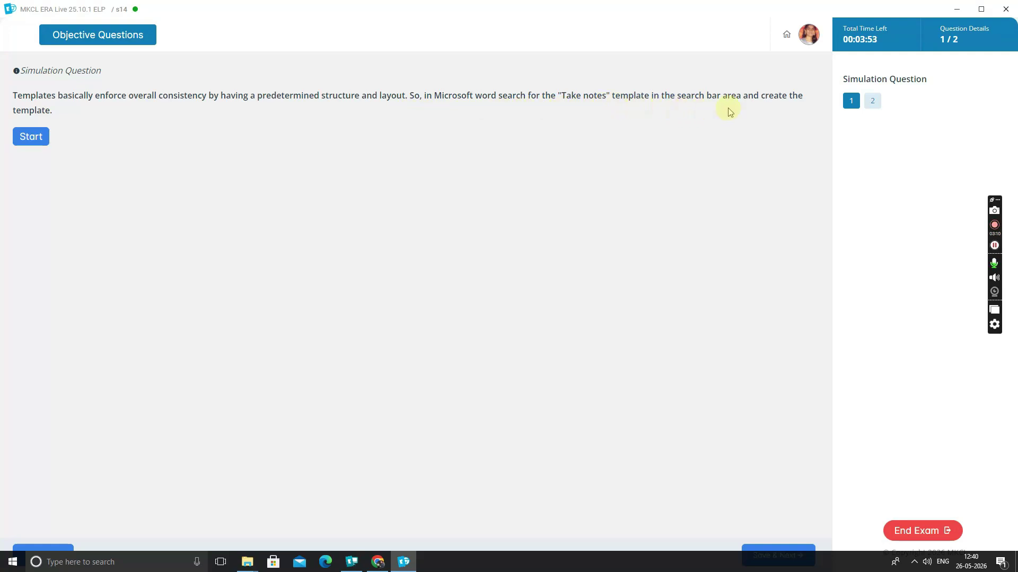
Step: Launch the first simulation question, search Word's templates for "Take notes", create a document from that template and submit the answer
{"action": "left_click", "coordinate": [40, 137]}
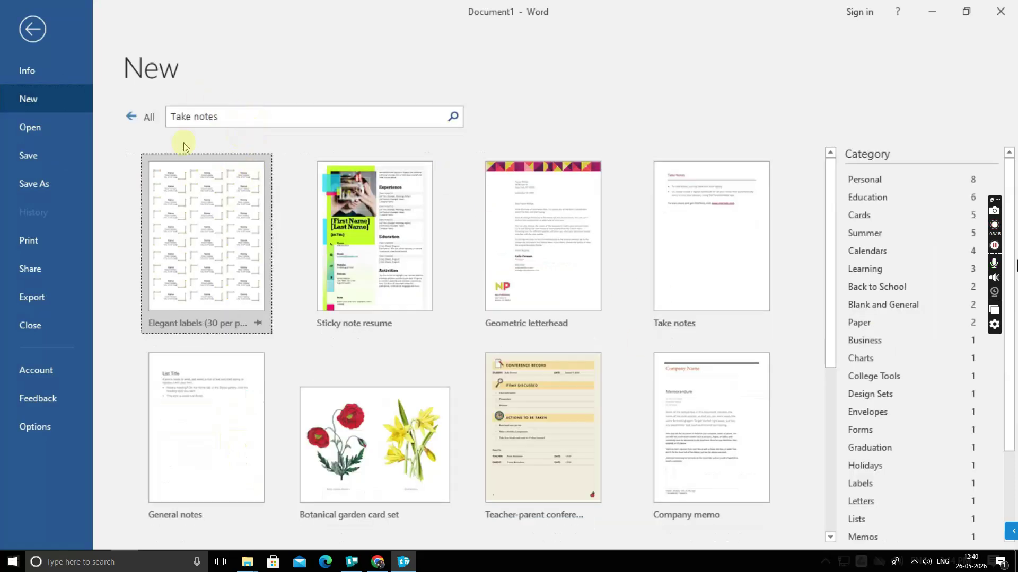
{"action": "left_click", "coordinate": [667, 286]}
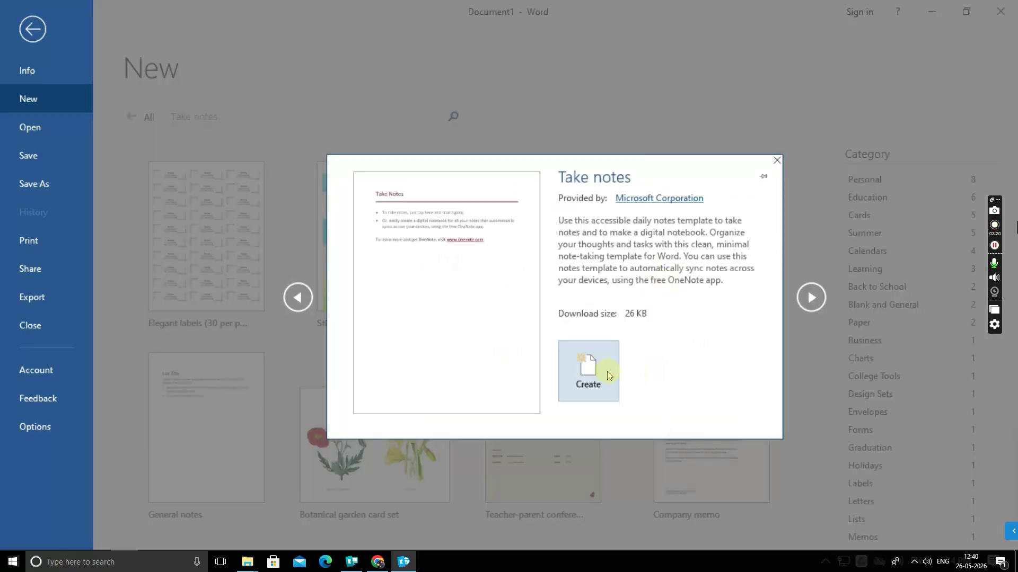
{"action": "left_click", "coordinate": [606, 371]}
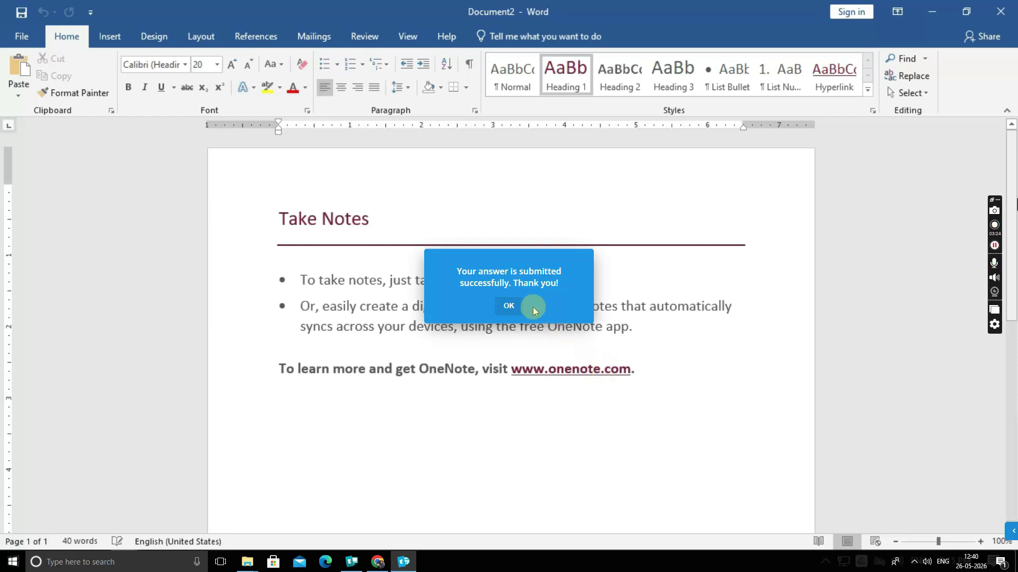
{"action": "left_click", "coordinate": [502, 303]}
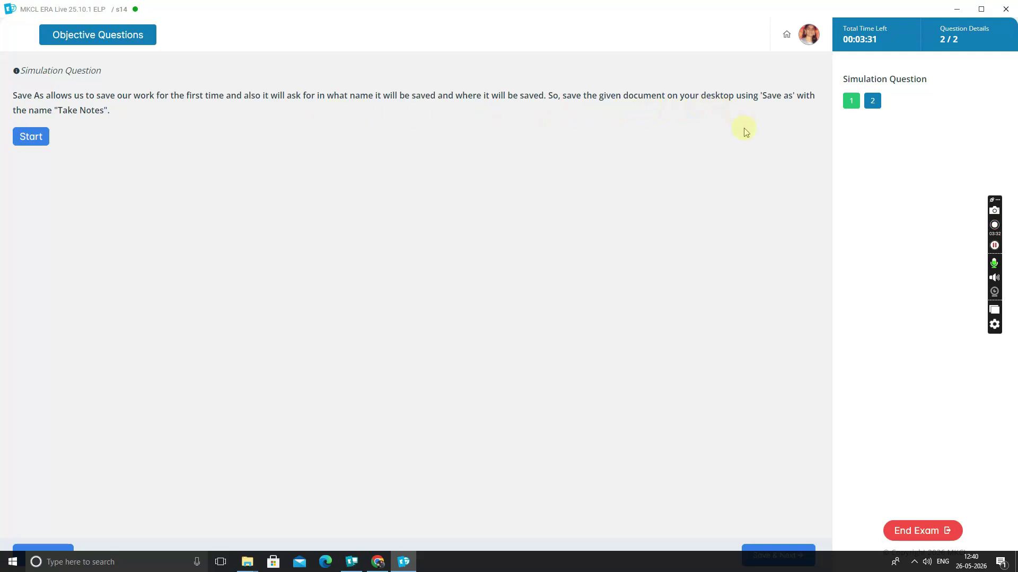
Step: Launch the second simulation question, save its document to the Desktop as "Take Notes" using Save As, submit the answer and end the exam
{"action": "left_click", "coordinate": [32, 141]}
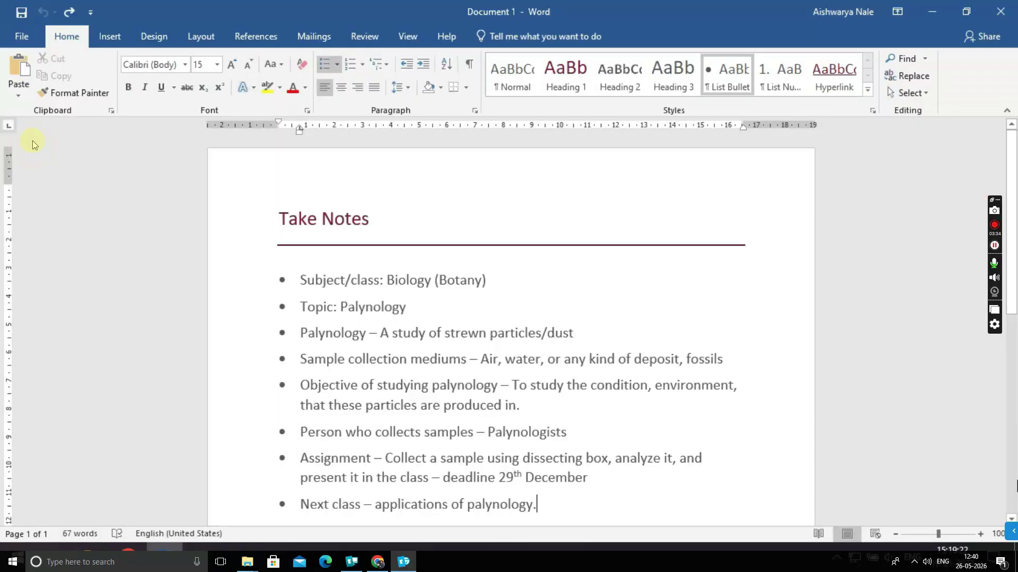
{"action": "left_click", "coordinate": [21, 36]}
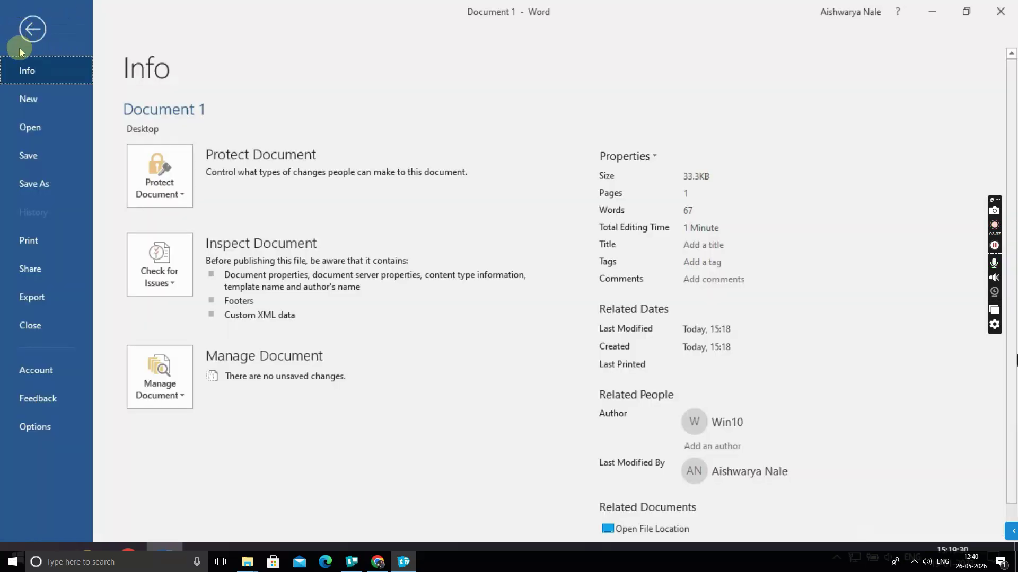
{"action": "left_click", "coordinate": [36, 182]}
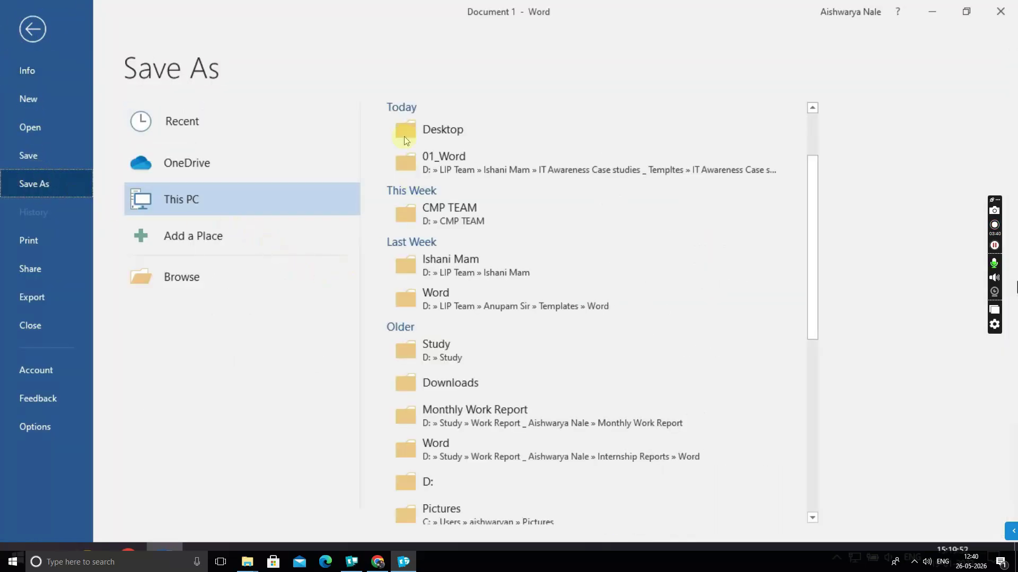
{"action": "left_click", "coordinate": [404, 135]}
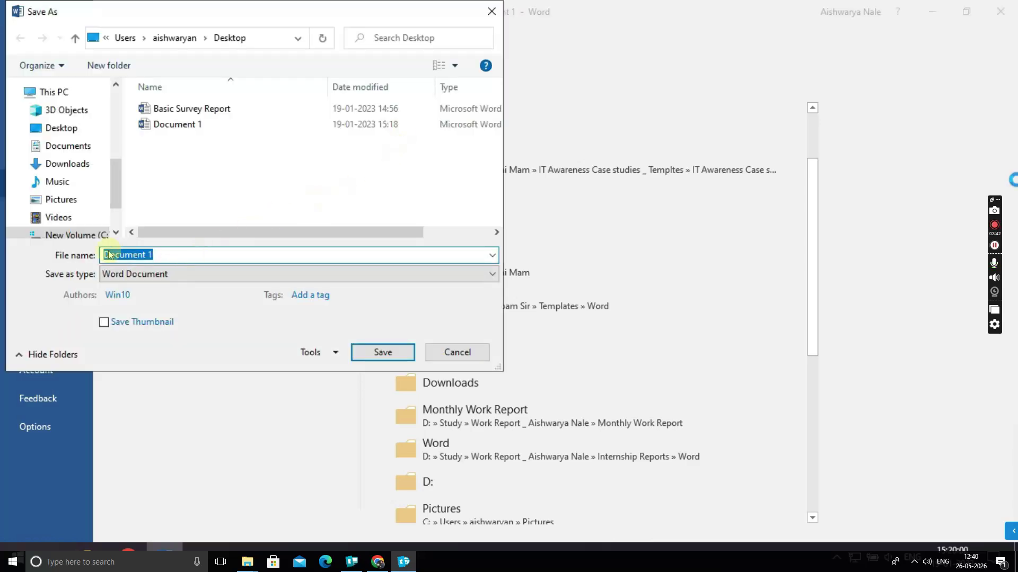
{"action": "type", "text": "Take Notes"}
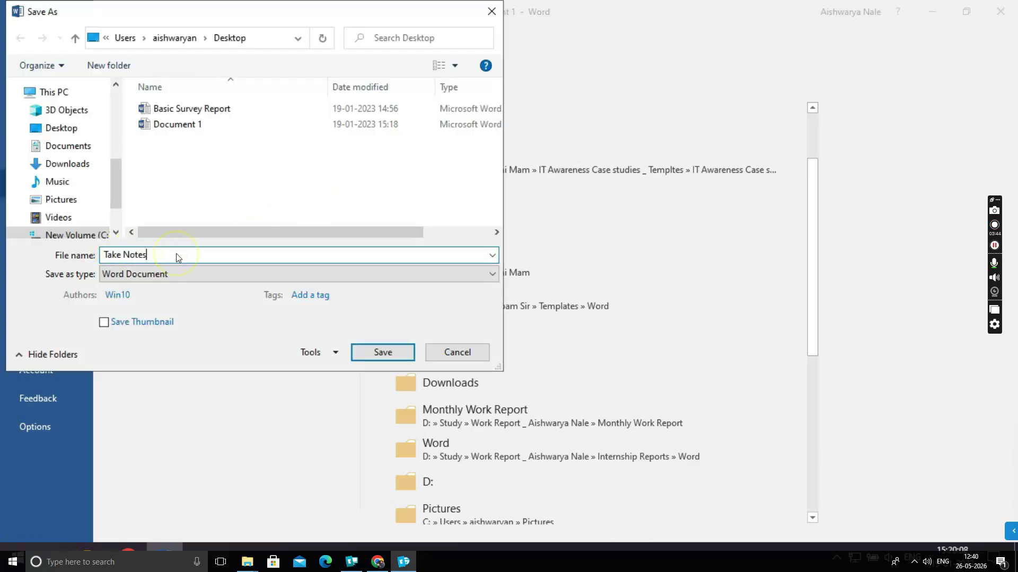
{"action": "left_click", "coordinate": [382, 353]}
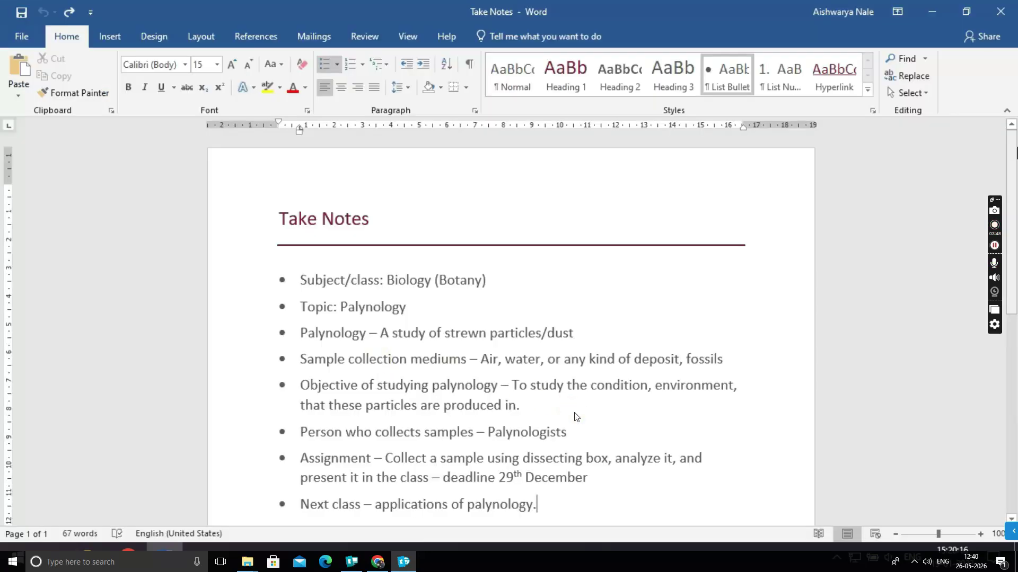
{"action": "left_click", "coordinate": [513, 306]}
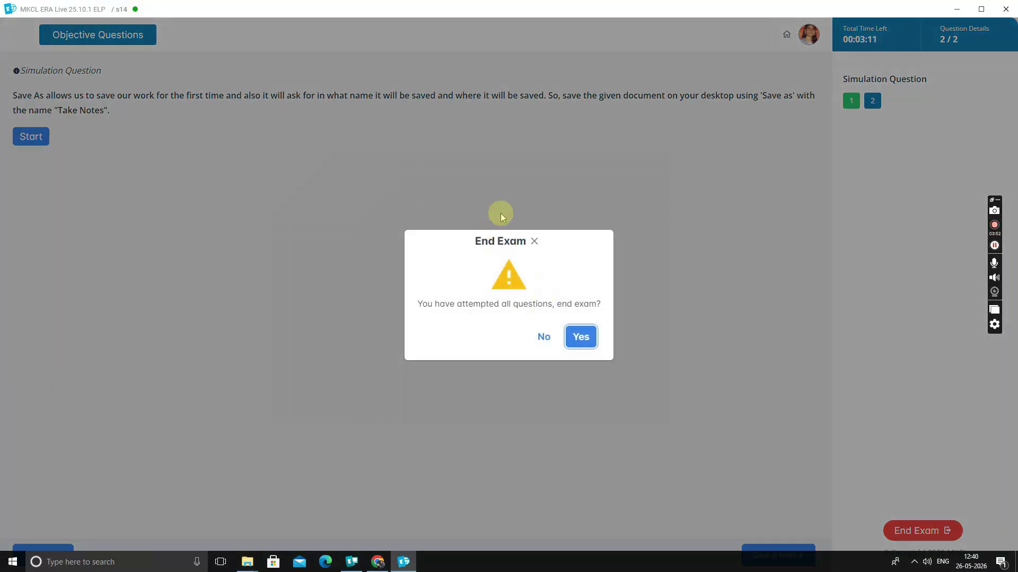
{"action": "left_click", "coordinate": [581, 335]}
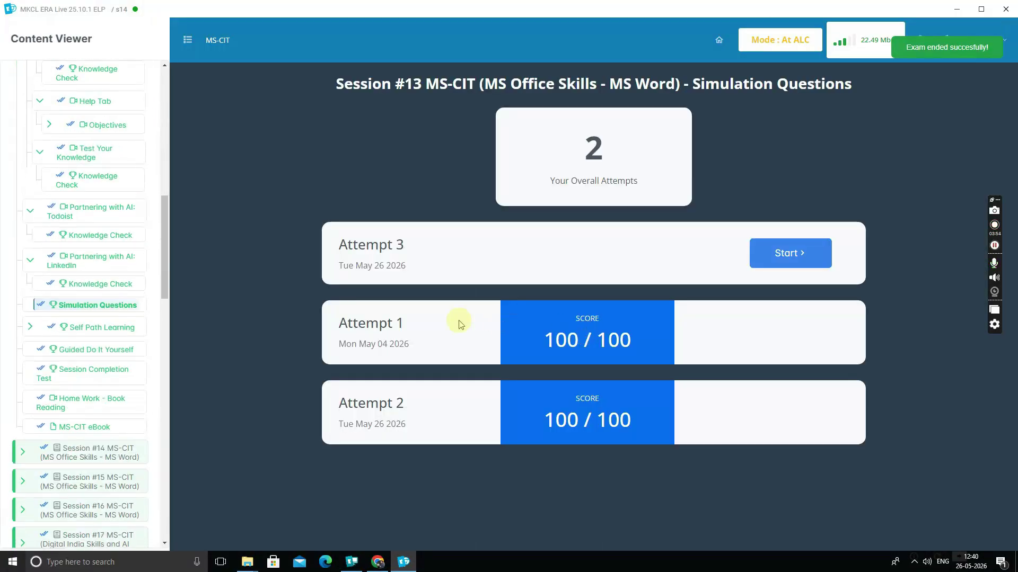
Step: Open Session #13's Self Path Learning and start the first step of "View Tab and Help Tab"
{"action": "left_click", "coordinate": [90, 335]}
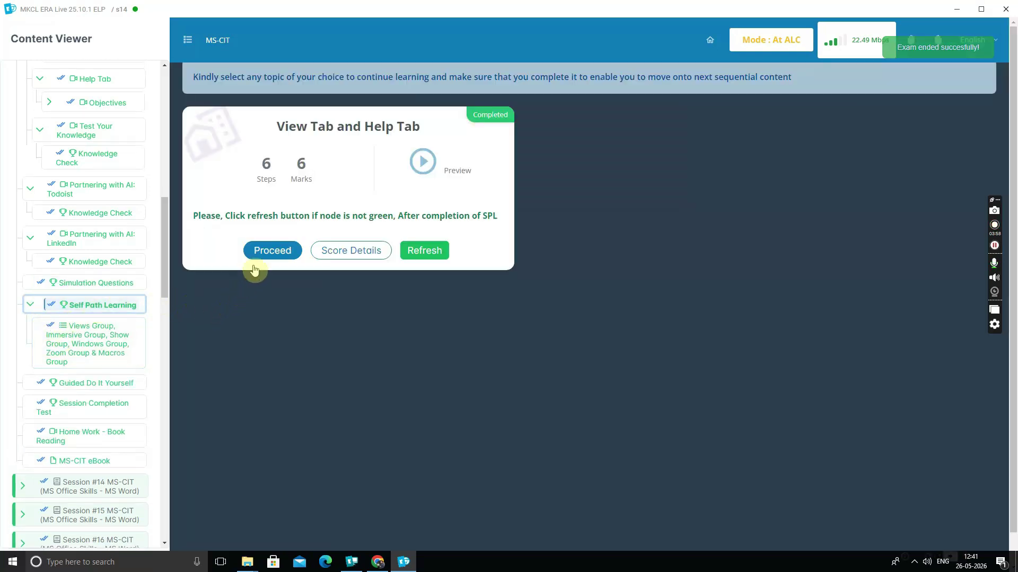
{"action": "left_click", "coordinate": [266, 250]}
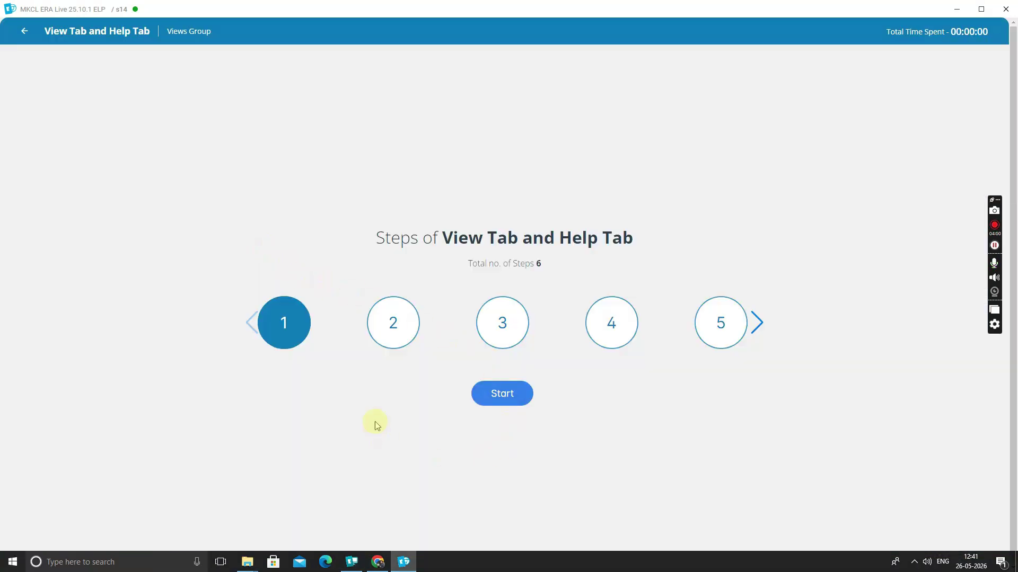
{"action": "left_click", "coordinate": [498, 397]}
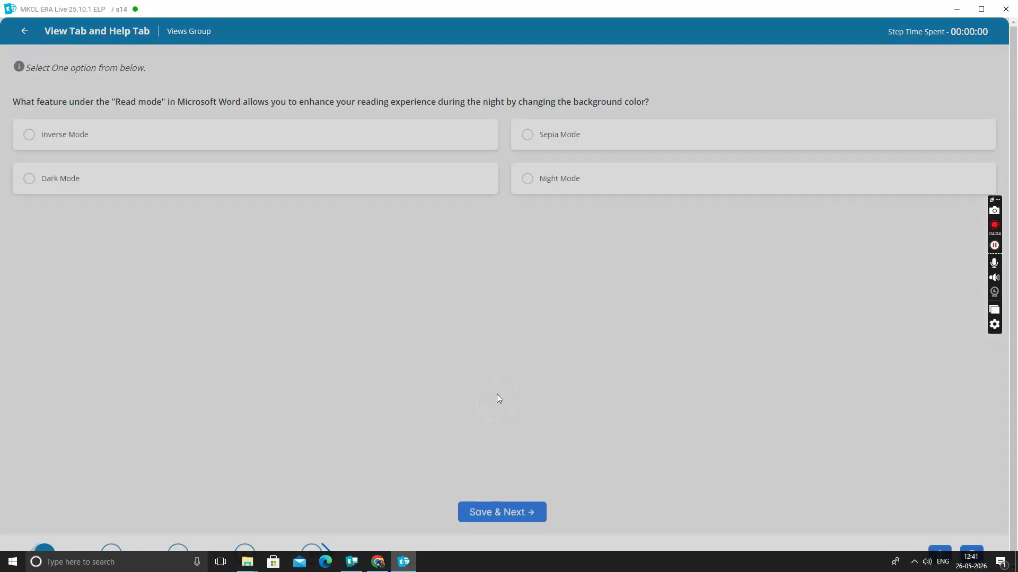
Step: Answer the Views Group question about night reading in Read mode with "Sepia Mode" and continue to the next question
{"action": "left_click", "coordinate": [443, 295]}
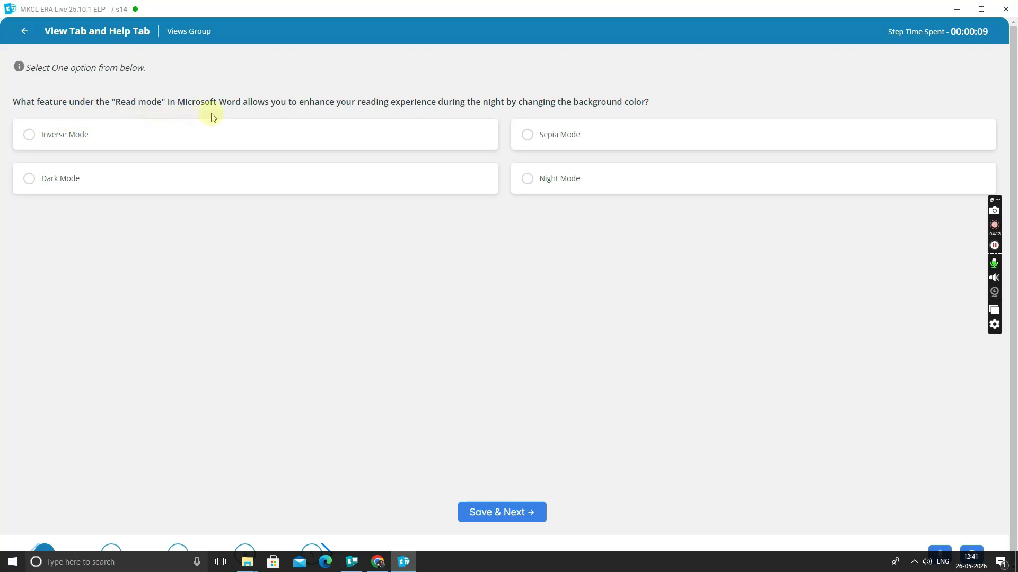
{"action": "left_click", "coordinate": [531, 139]}
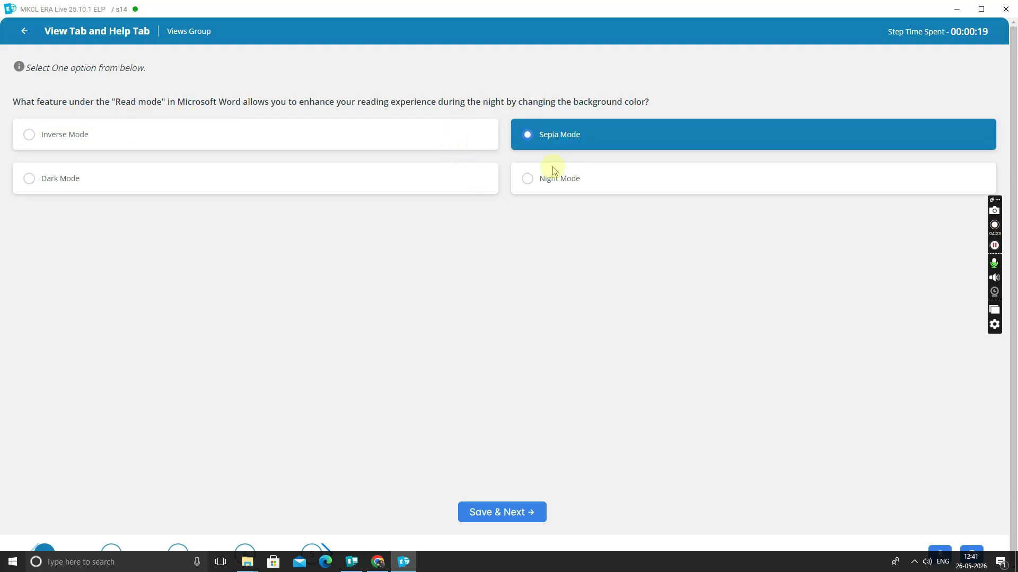
{"action": "left_click", "coordinate": [504, 317]}
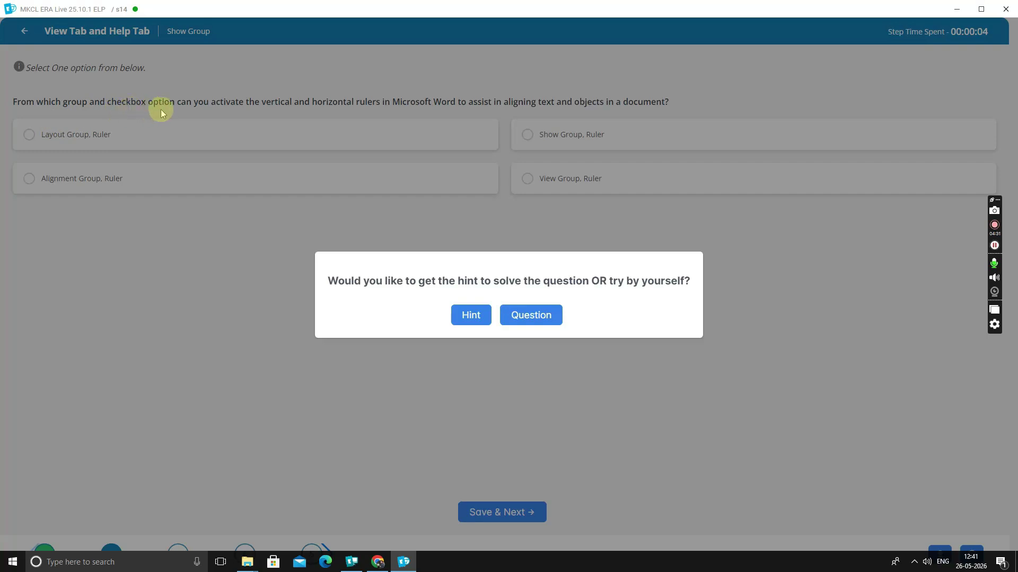
Step: Without taking the hint, answer the Show Group question with "Show Group, Ruler", save it and continue to the next question
{"action": "left_click", "coordinate": [549, 321]}
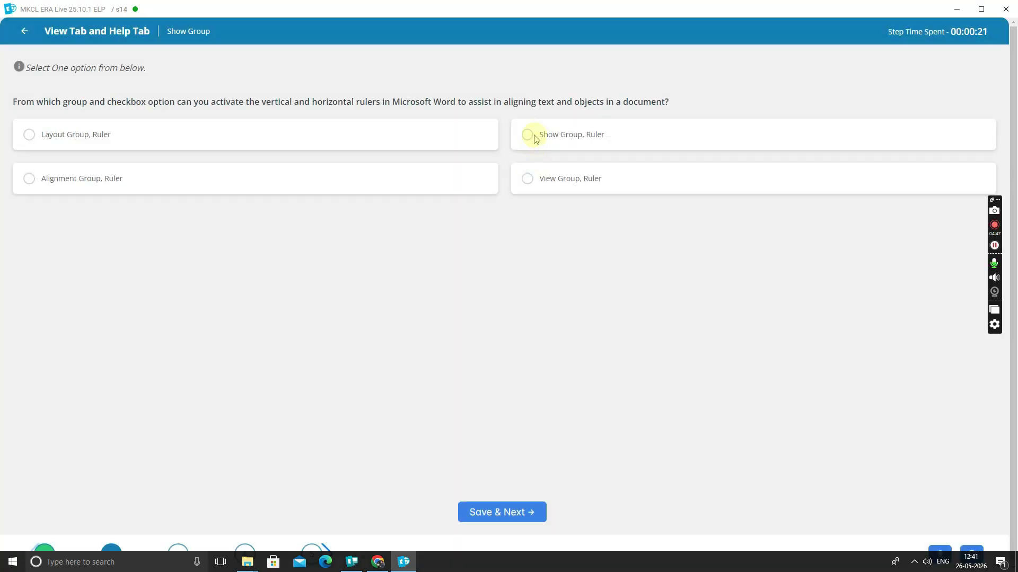
{"action": "left_click", "coordinate": [530, 136]}
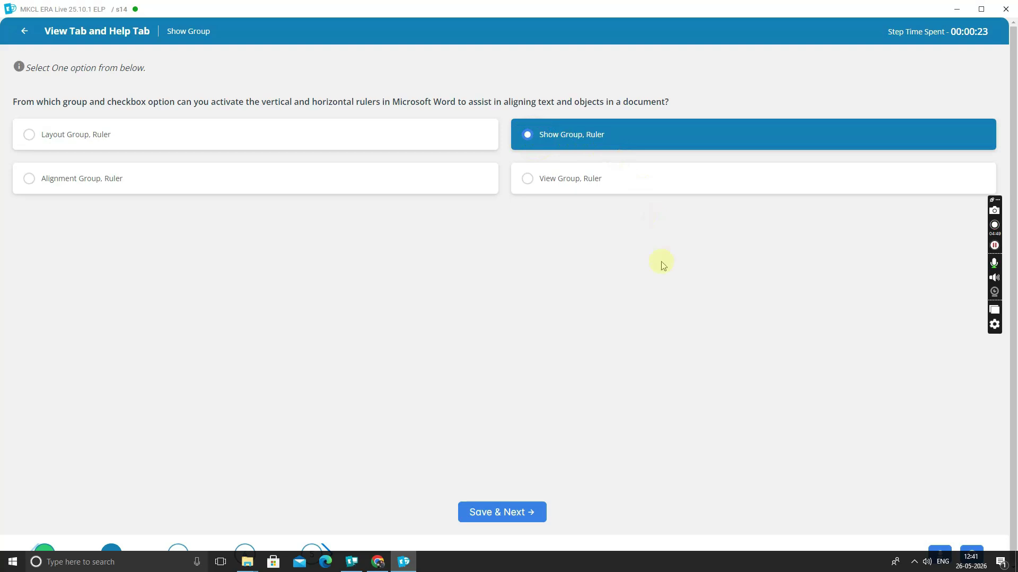
{"action": "left_click", "coordinate": [518, 510]}
{"action": "left_click", "coordinate": [505, 318]}
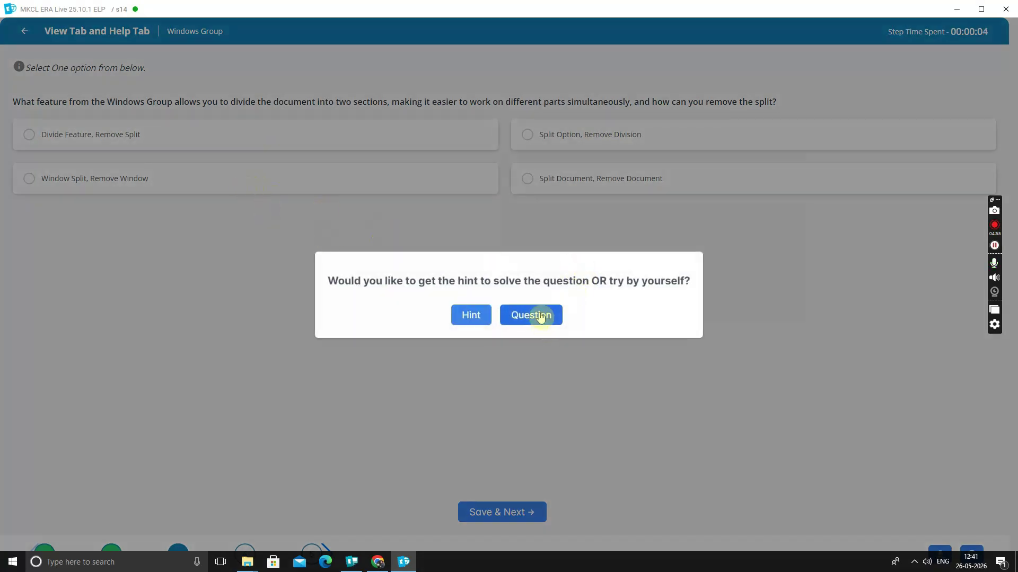
Step: Skip the hint, answer the Windows Group question with "Window Split, Remove Window", save it and continue
{"action": "left_click", "coordinate": [540, 317]}
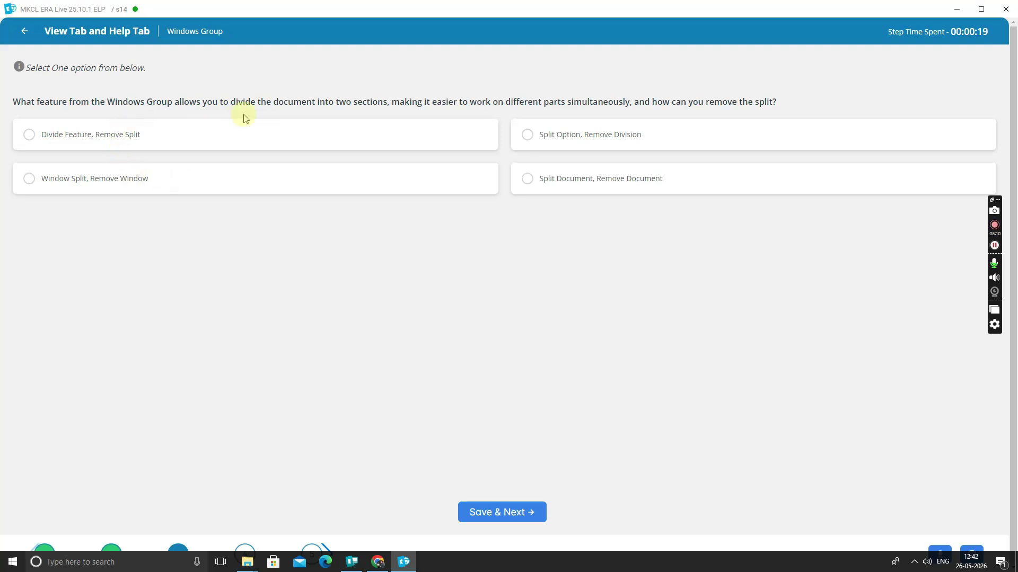
{"action": "left_click", "coordinate": [26, 181]}
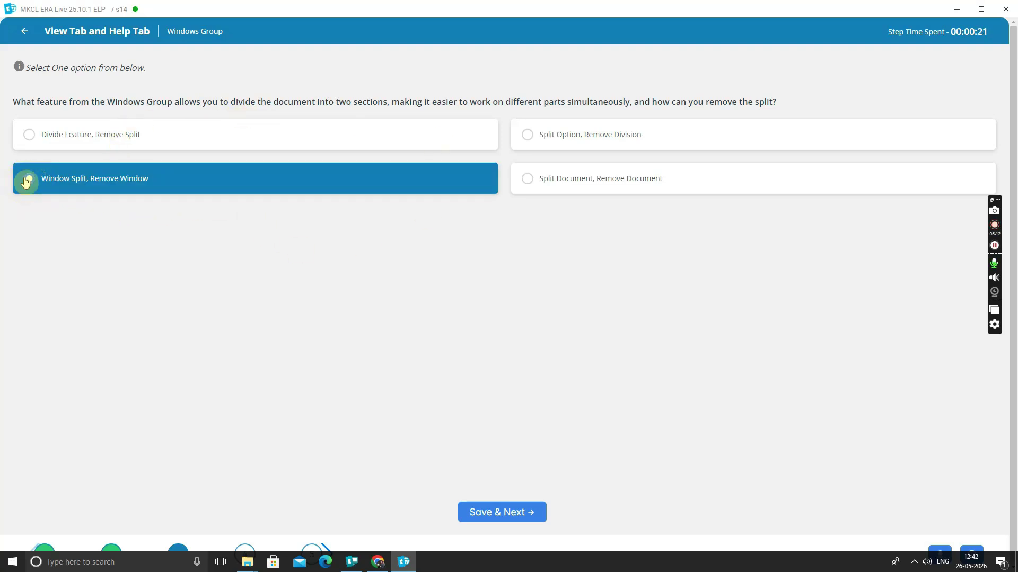
{"action": "left_click", "coordinate": [482, 512]}
{"action": "left_click", "coordinate": [482, 323]}
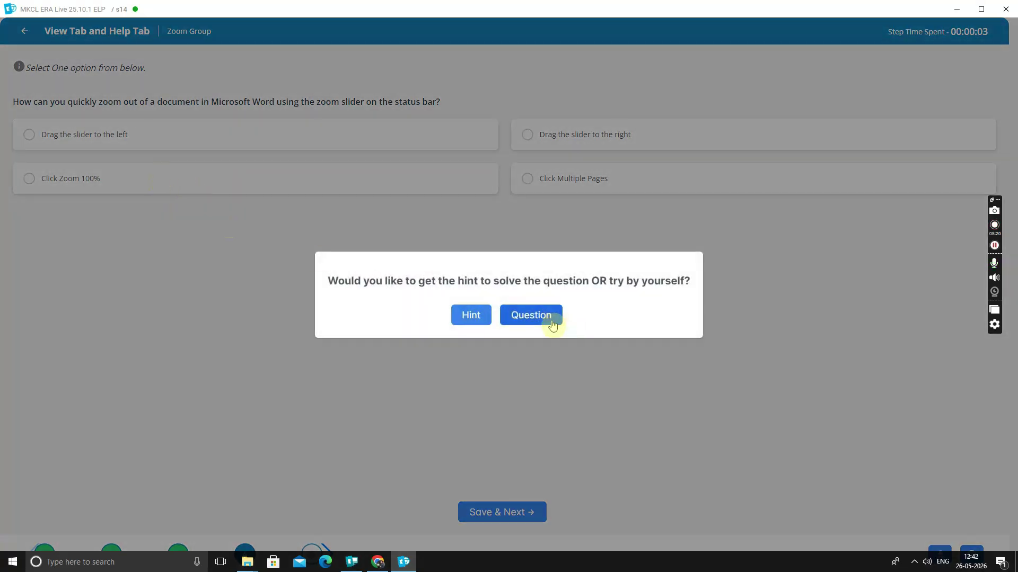
Step: Skip the hint, answer the Zoom Group question with "Drag the slider to the left", save it and continue
{"action": "left_click", "coordinate": [531, 316]}
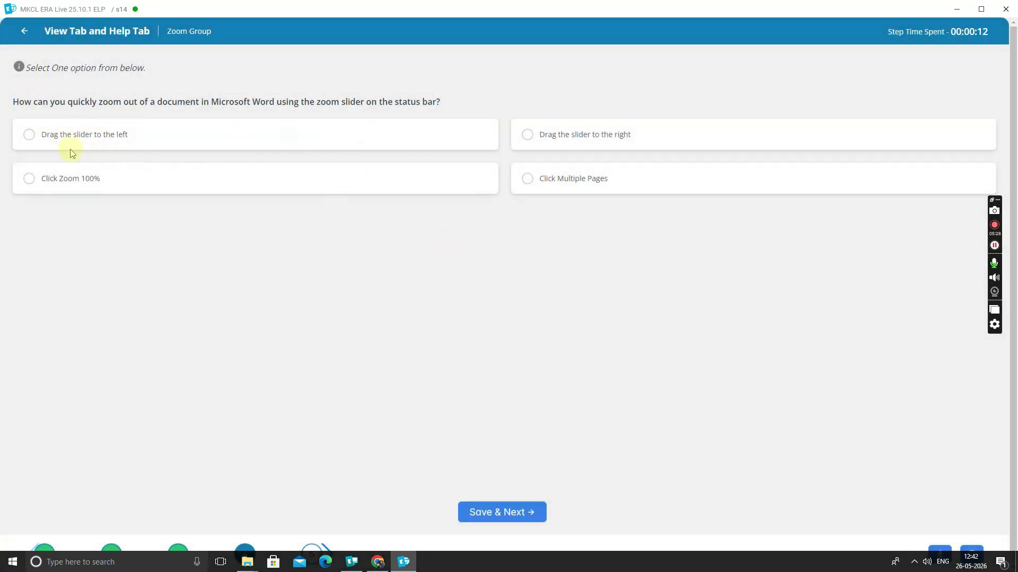
{"action": "left_click", "coordinate": [30, 140]}
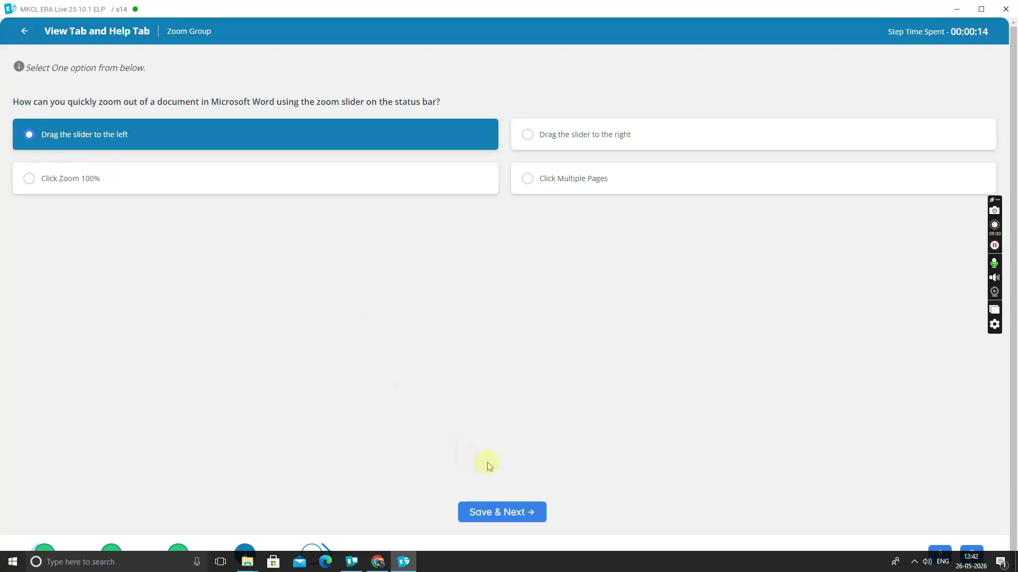
{"action": "left_click", "coordinate": [484, 512]}
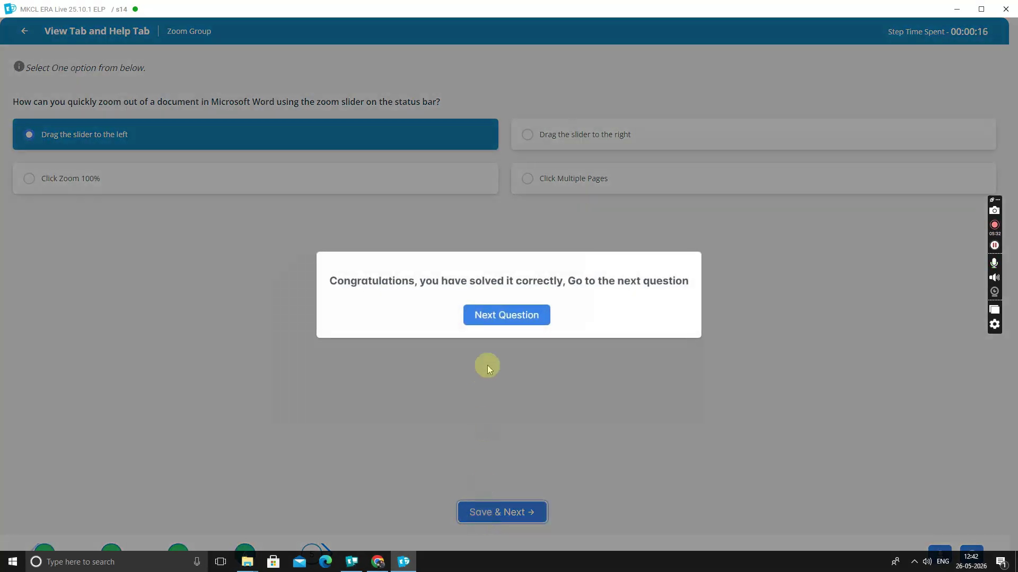
{"action": "left_click", "coordinate": [492, 320]}
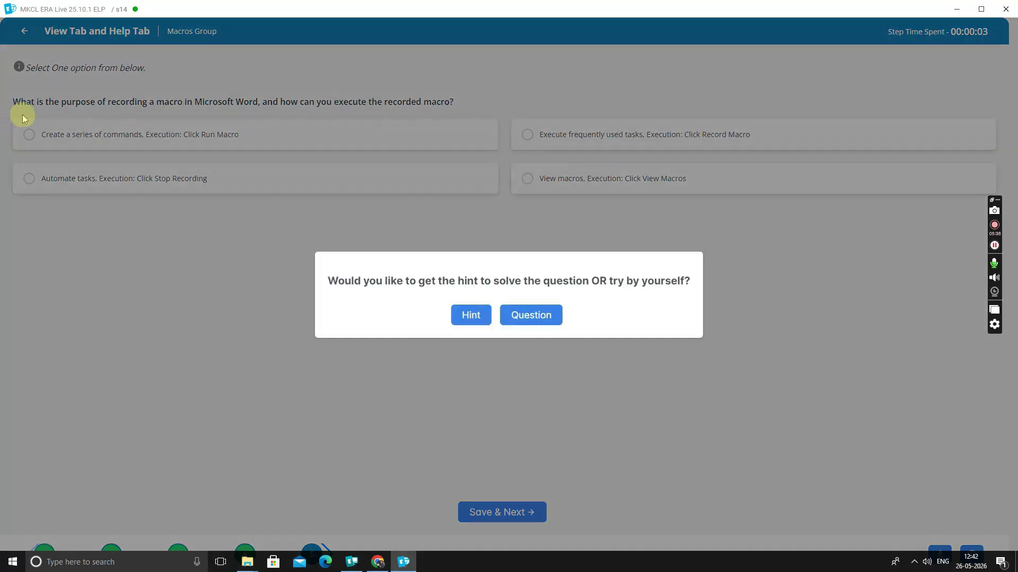
Step: Skip the hint, answer the Macros Group question with "Automate tasks, Execution: Click Stop Recording", save it and continue
{"action": "left_click", "coordinate": [556, 316]}
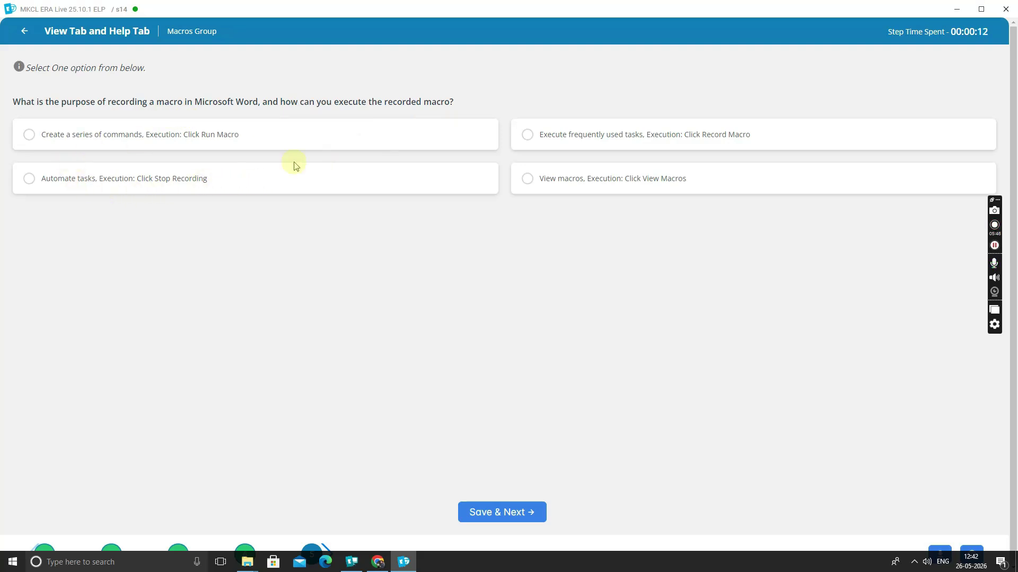
{"action": "left_click", "coordinate": [28, 182]}
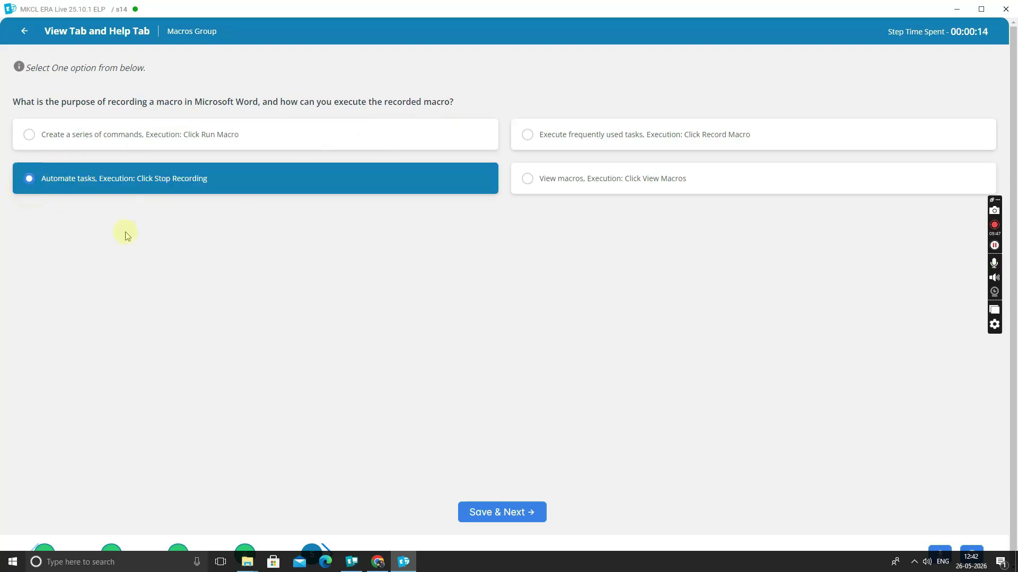
{"action": "left_click", "coordinate": [492, 501]}
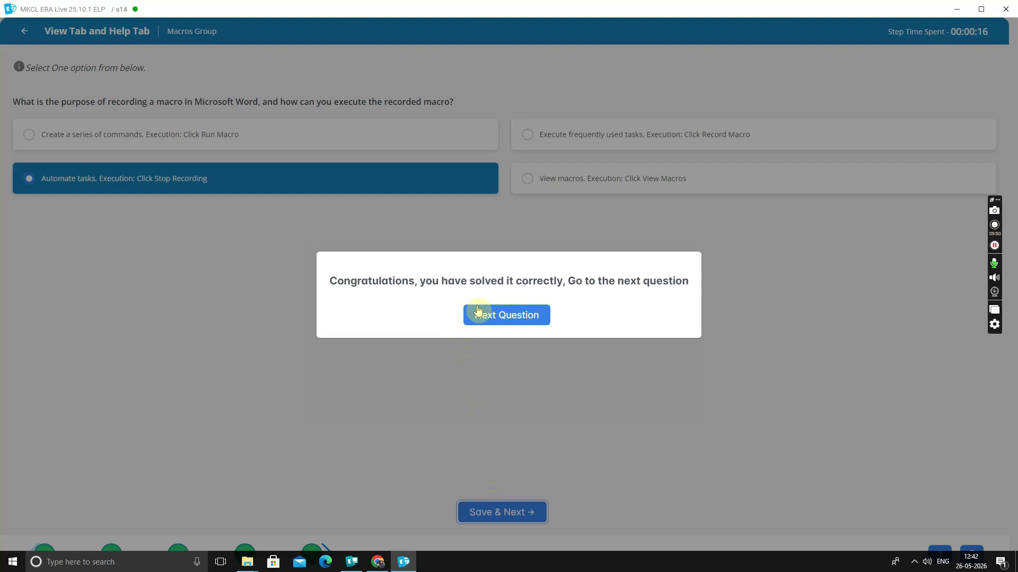
{"action": "left_click", "coordinate": [487, 319]}
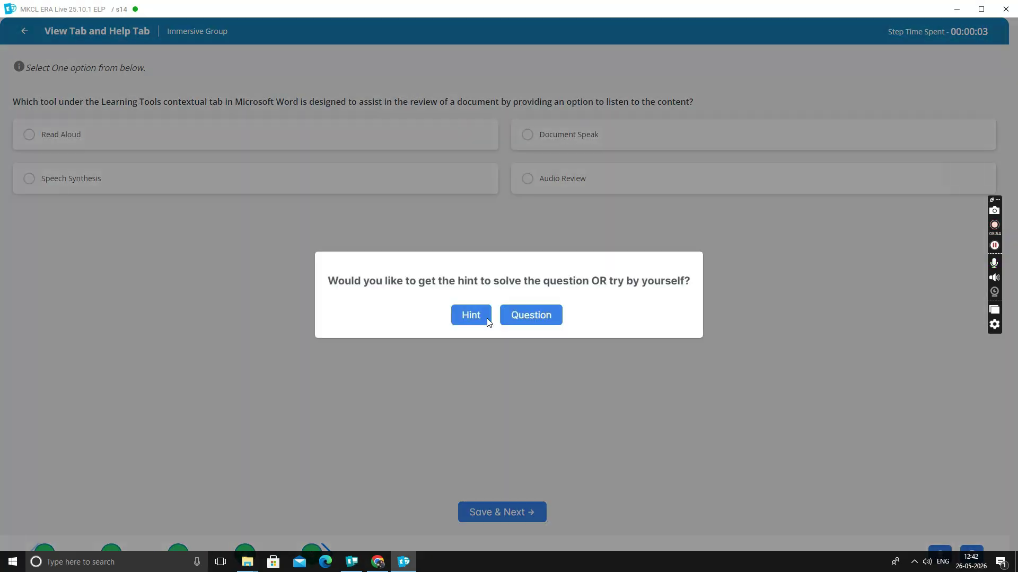
Step: Skip the hint, answer the Immersive Group question with "Read Aloud", save it and end the exam
{"action": "left_click", "coordinate": [530, 315]}
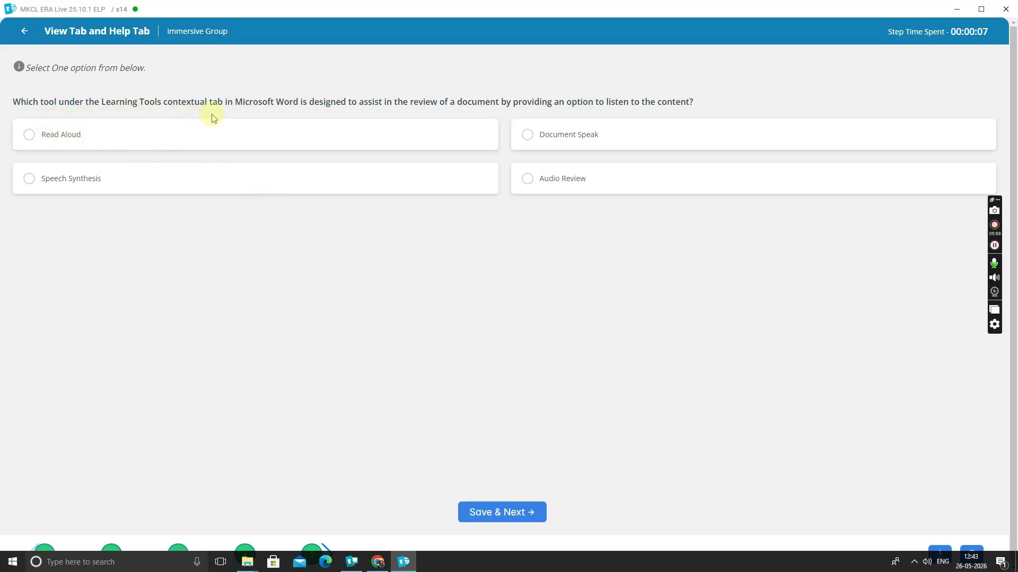
{"action": "left_click", "coordinate": [30, 137]}
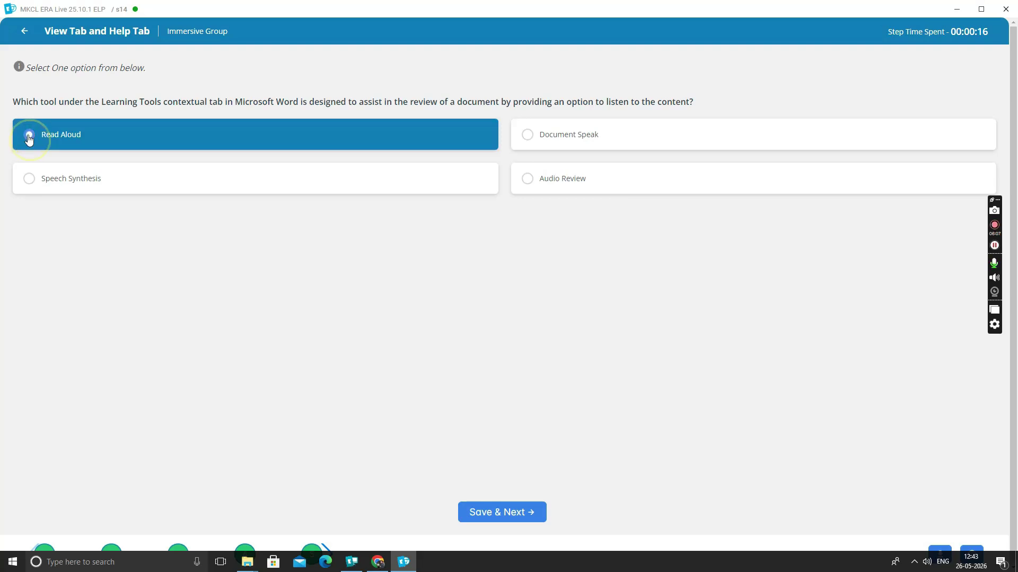
{"action": "left_click", "coordinate": [504, 512]}
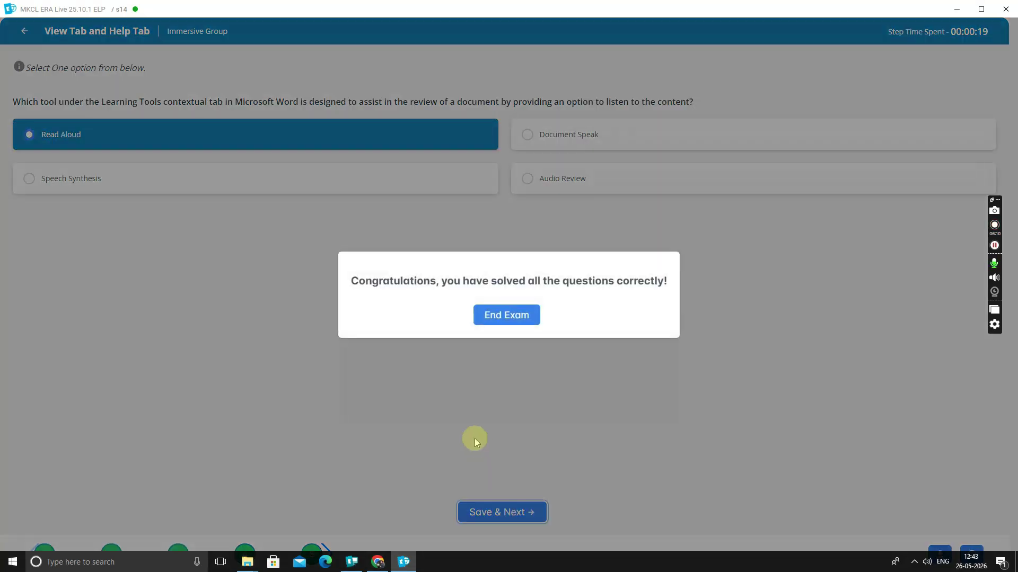
{"action": "left_click", "coordinate": [492, 320]}
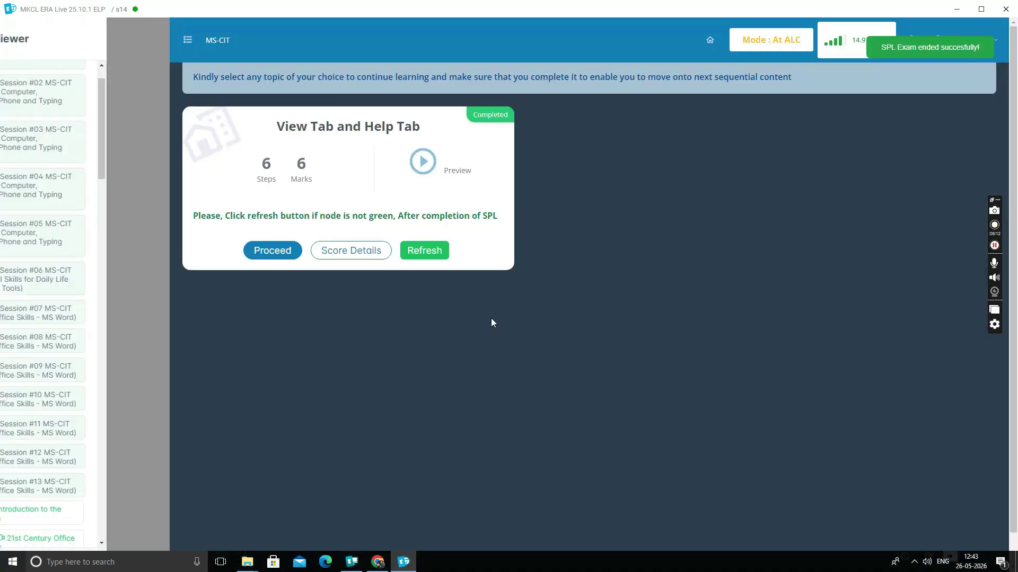
Step: Check the score details of the "View Tab and Help Tab" attempts and close them
{"action": "left_click", "coordinate": [354, 300]}
{"action": "left_click", "coordinate": [349, 251]}
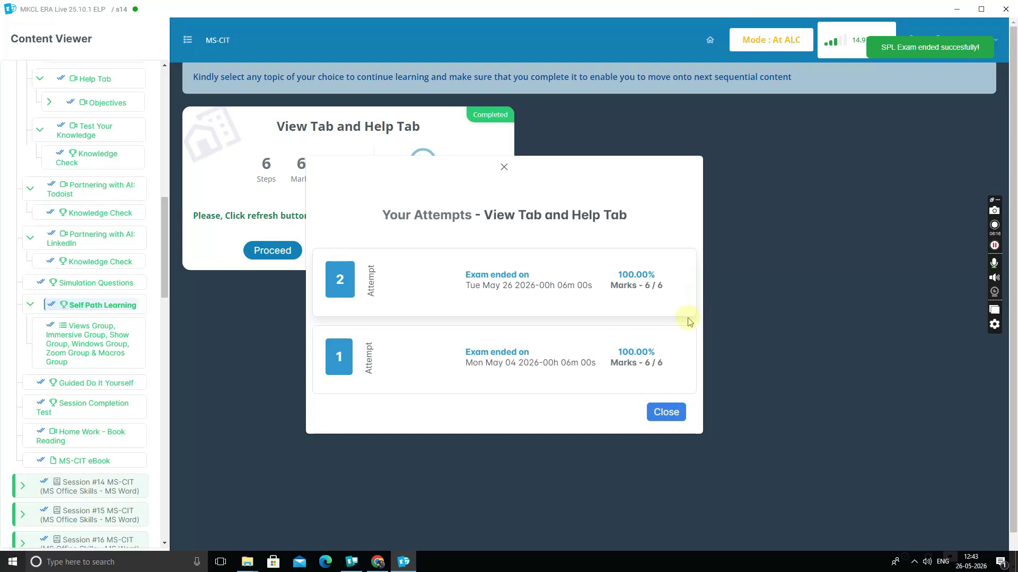
{"action": "left_click", "coordinate": [660, 412]}
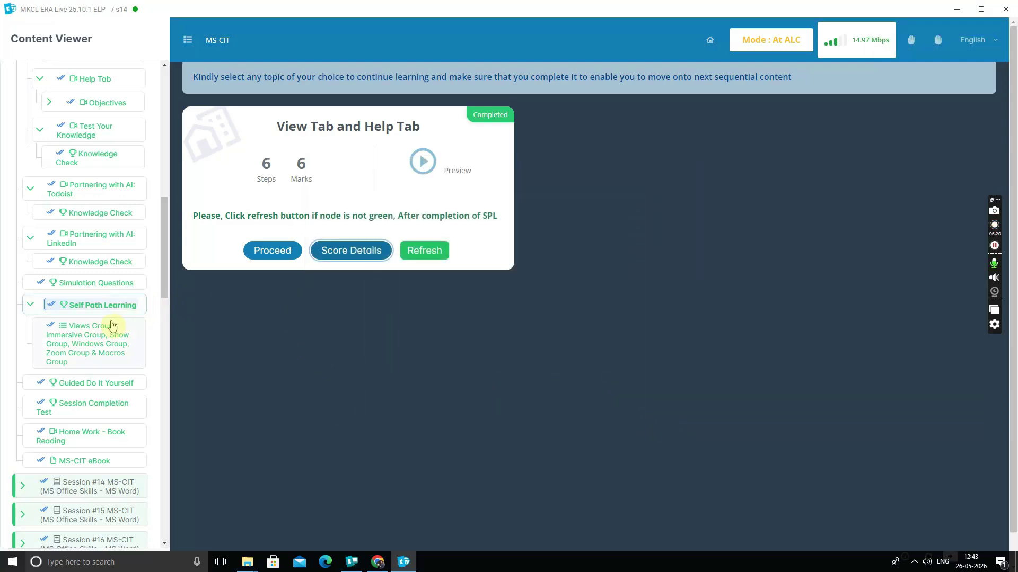
{"action": "scroll", "coordinate": [81, 346], "scroll_direction": "down", "scroll_amount": 1}
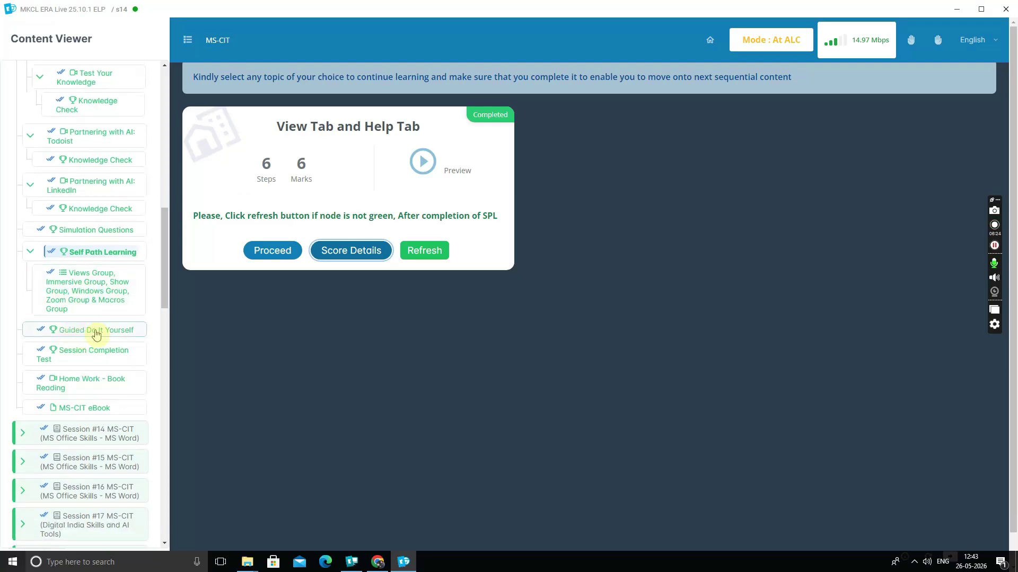
Step: Start a new attempt of Session #13's Guided Do It Yourself and dismiss the video camera message
{"action": "left_click", "coordinate": [96, 330]}
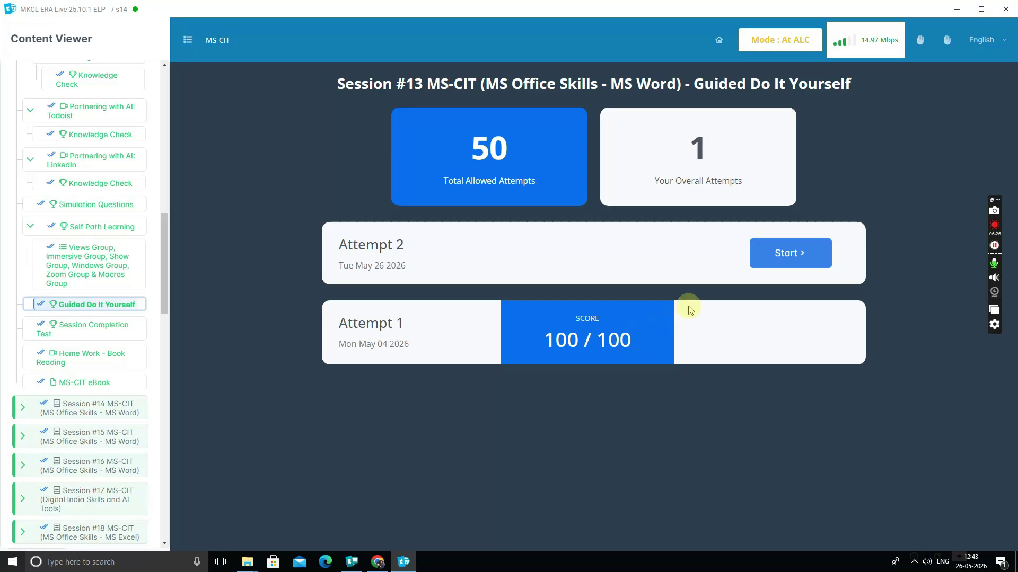
{"action": "left_click", "coordinate": [754, 255]}
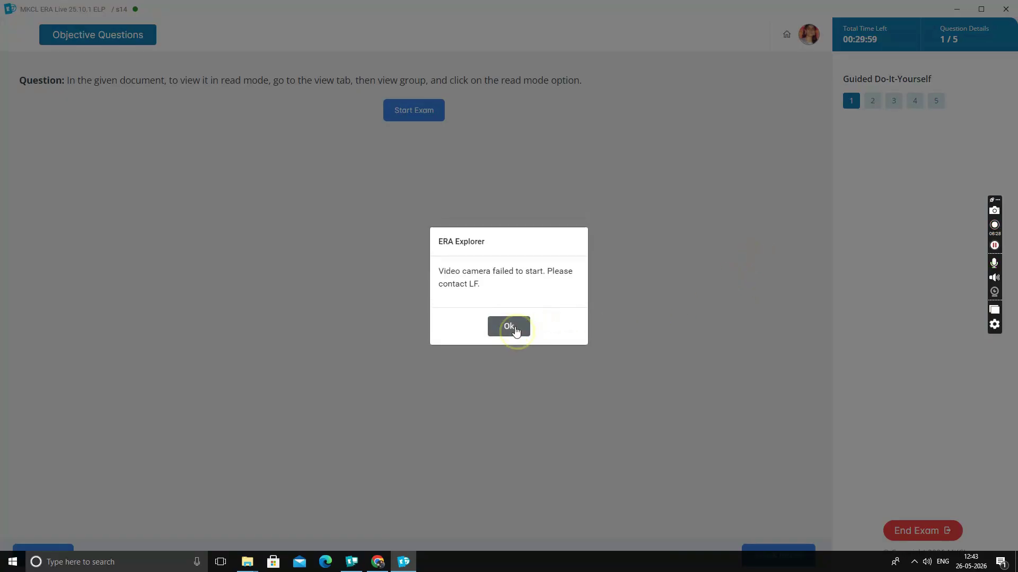
{"action": "left_click", "coordinate": [511, 333]}
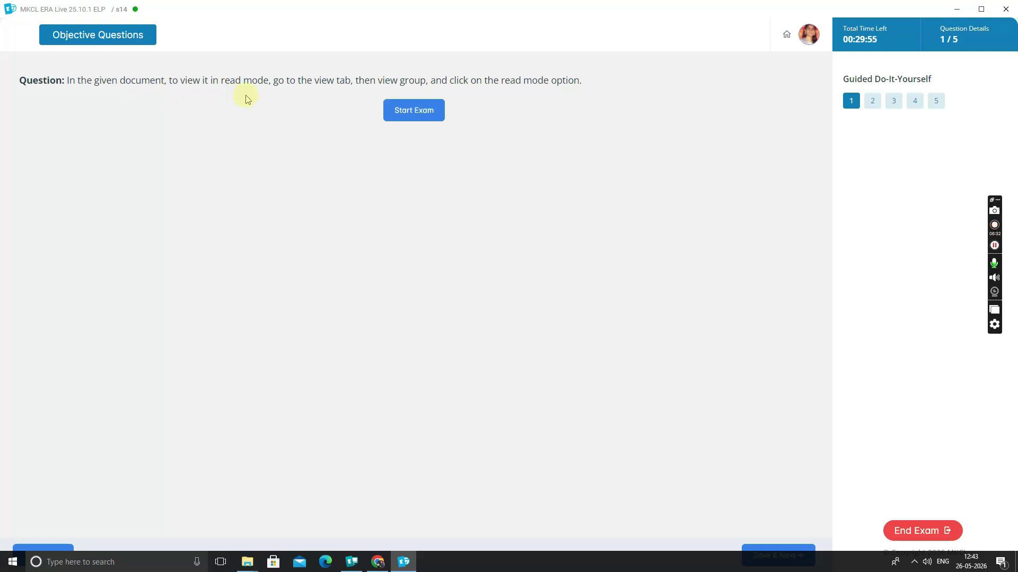
Step: Start the read mode question, switch the science document in Word to Read Mode, minimize Word and submit the answer
{"action": "left_click", "coordinate": [412, 114]}
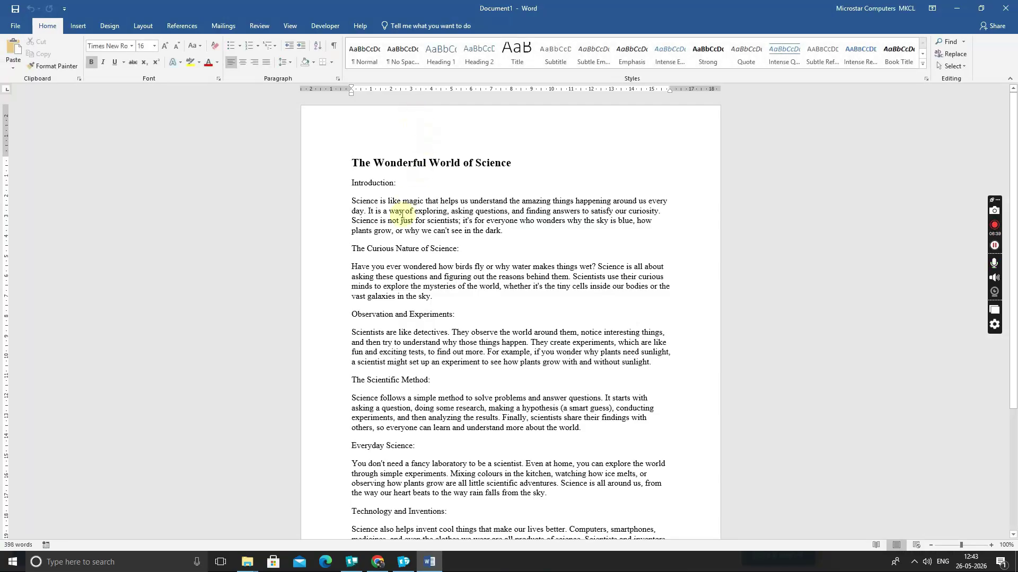
{"action": "left_click", "coordinate": [293, 27]}
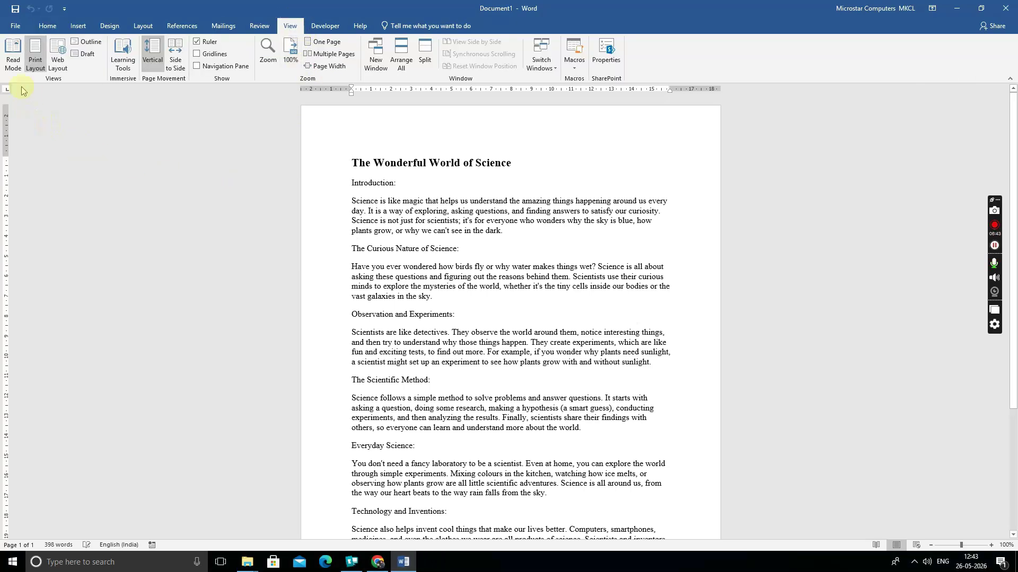
{"action": "left_click", "coordinate": [15, 59]}
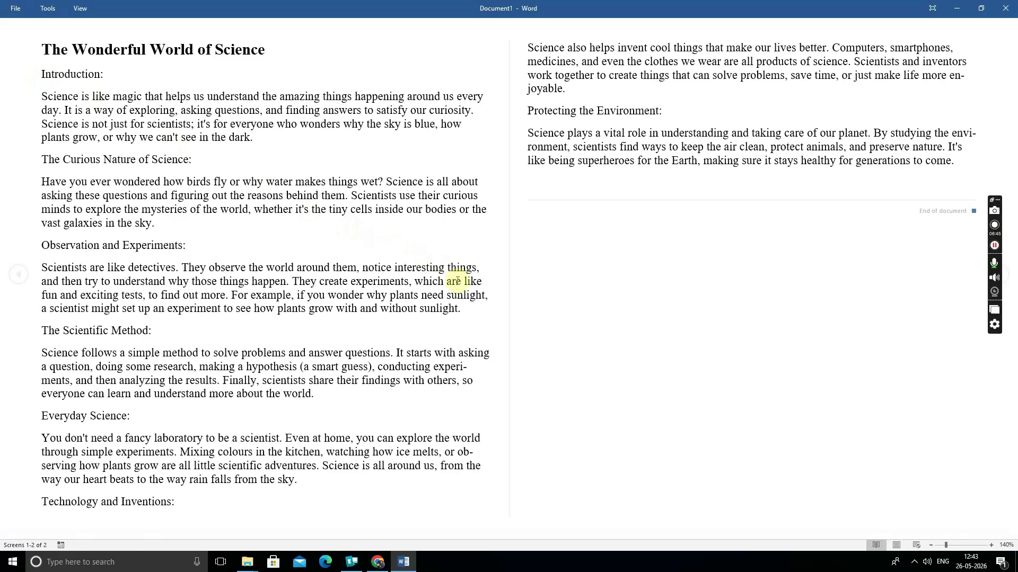
{"action": "left_click", "coordinate": [956, 8]}
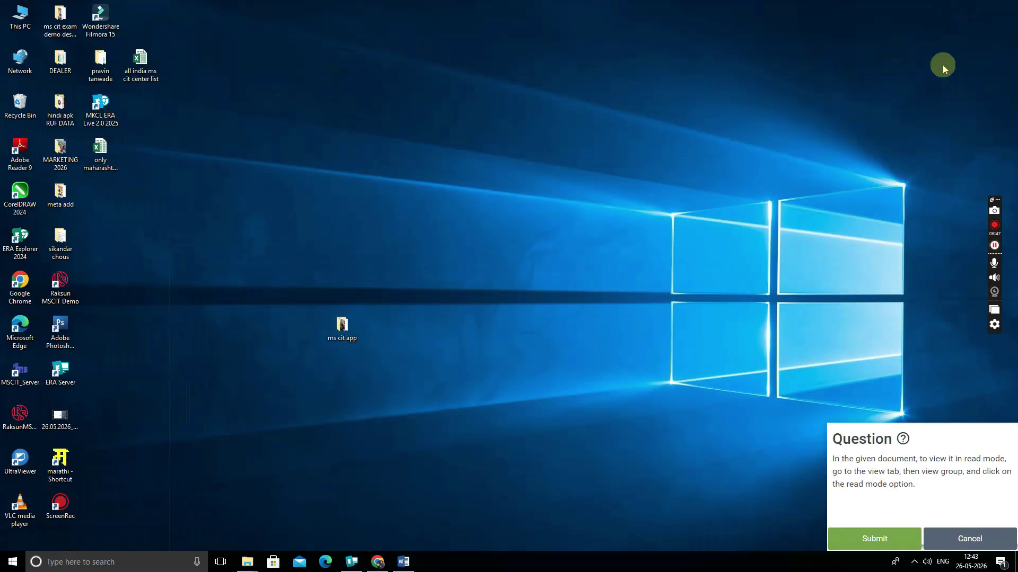
{"action": "left_click", "coordinate": [899, 543]}
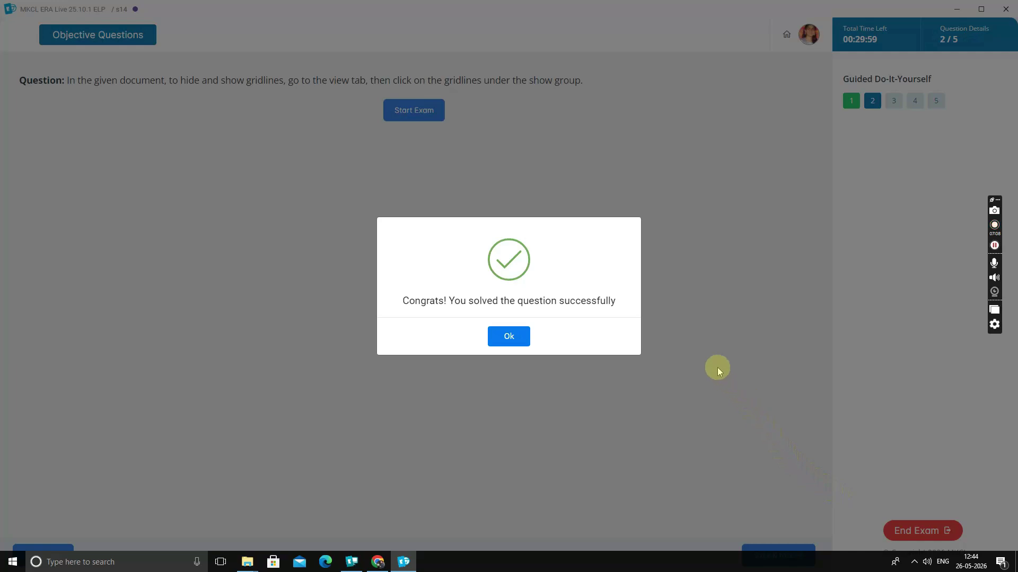
{"action": "left_click", "coordinate": [507, 341]}
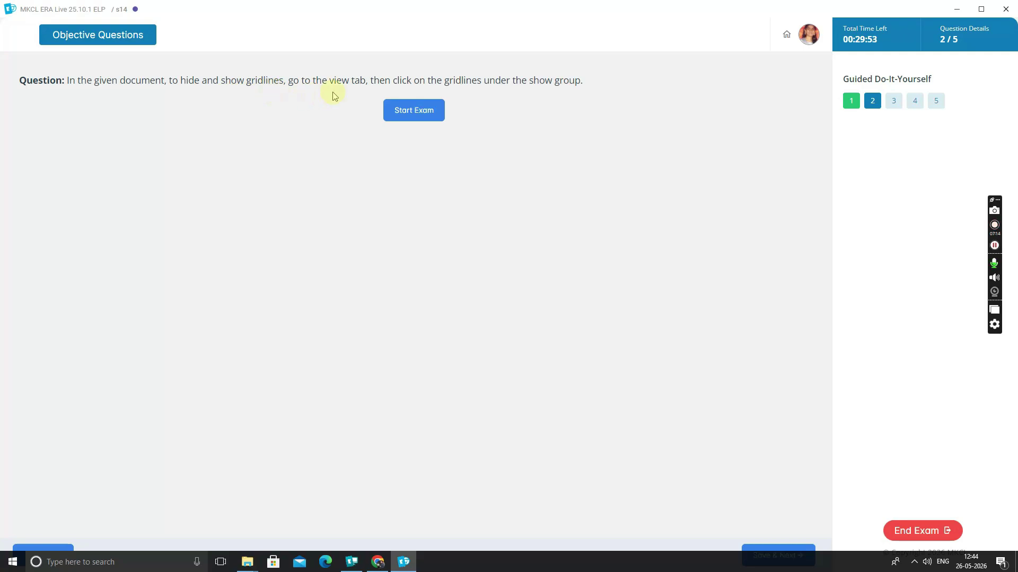
Step: Start the gridlines question, show the gridlines in the Word document, minimize Word and submit the answer
{"action": "left_click", "coordinate": [414, 118]}
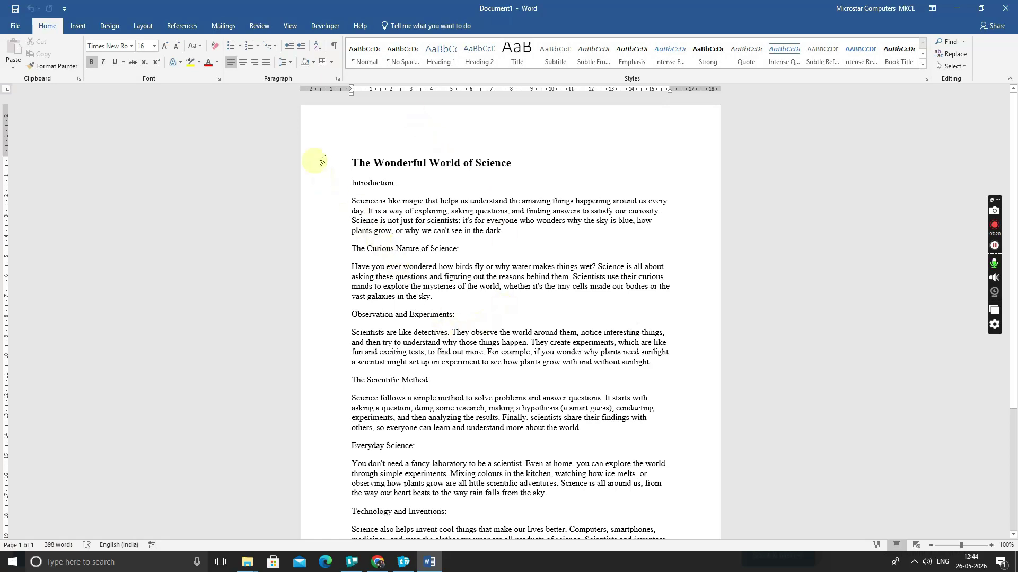
{"action": "left_click", "coordinate": [281, 26]}
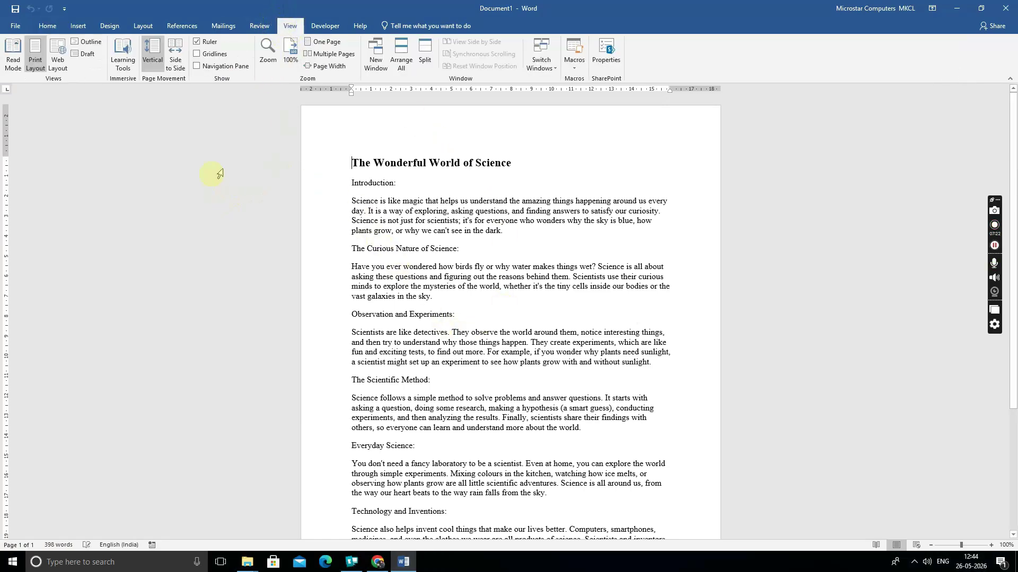
{"action": "left_click", "coordinate": [197, 54]}
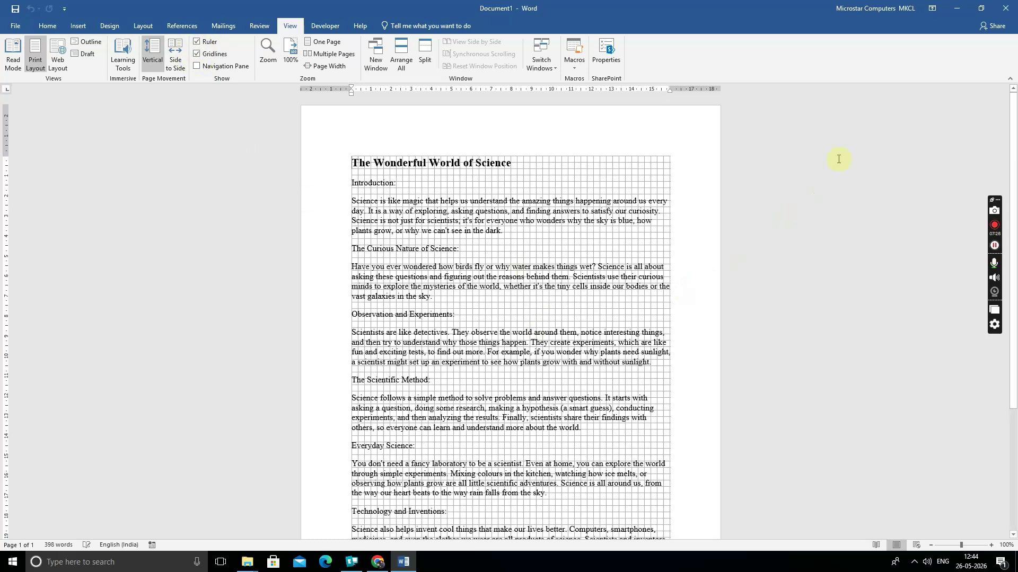
{"action": "left_click", "coordinate": [957, 8]}
{"action": "left_click", "coordinate": [856, 546]}
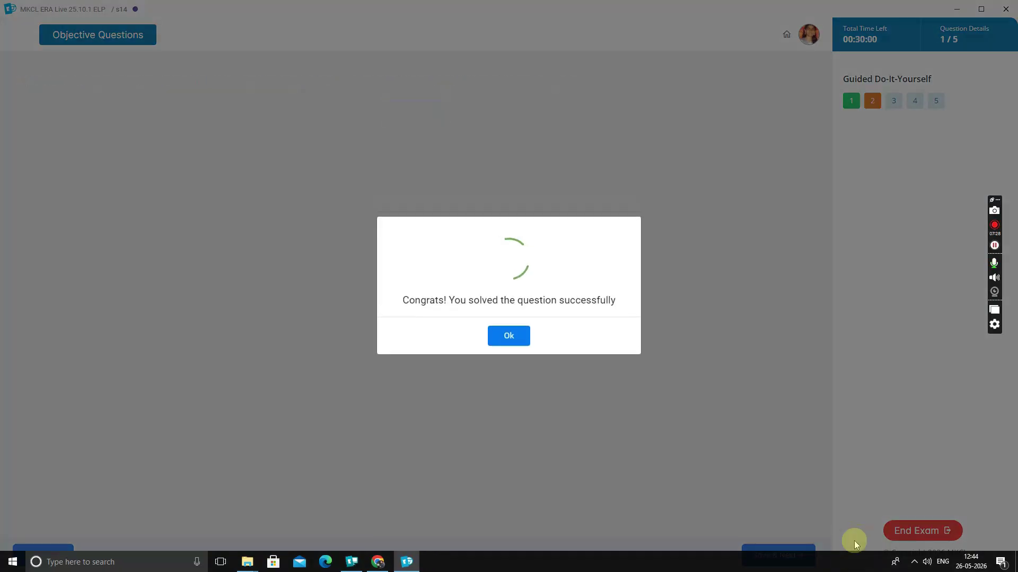
{"action": "left_click", "coordinate": [502, 337]}
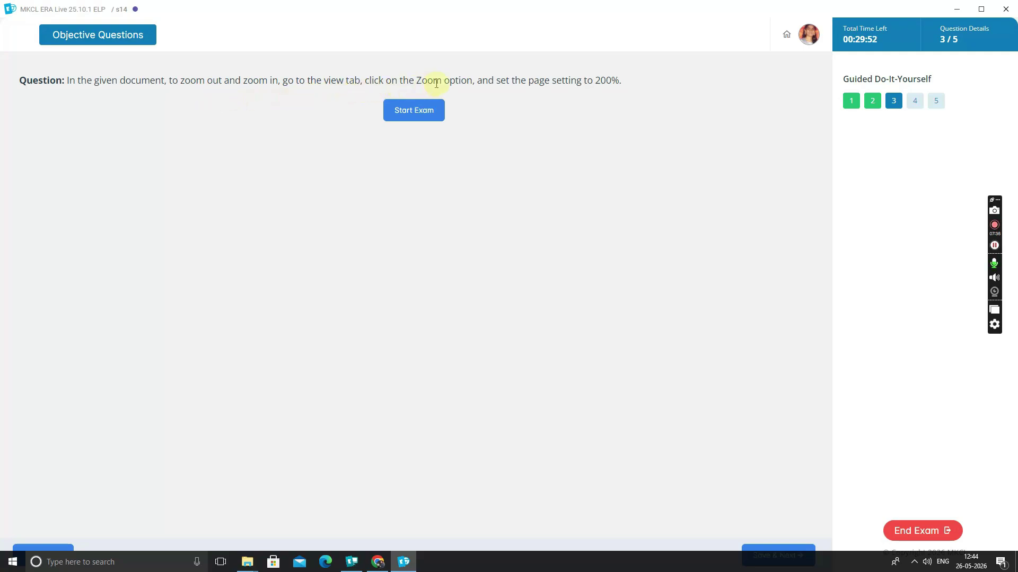
Step: Start the zoom question, set the Word document's zoom to 200%, minimize Word and submit the answer
{"action": "left_click", "coordinate": [418, 113]}
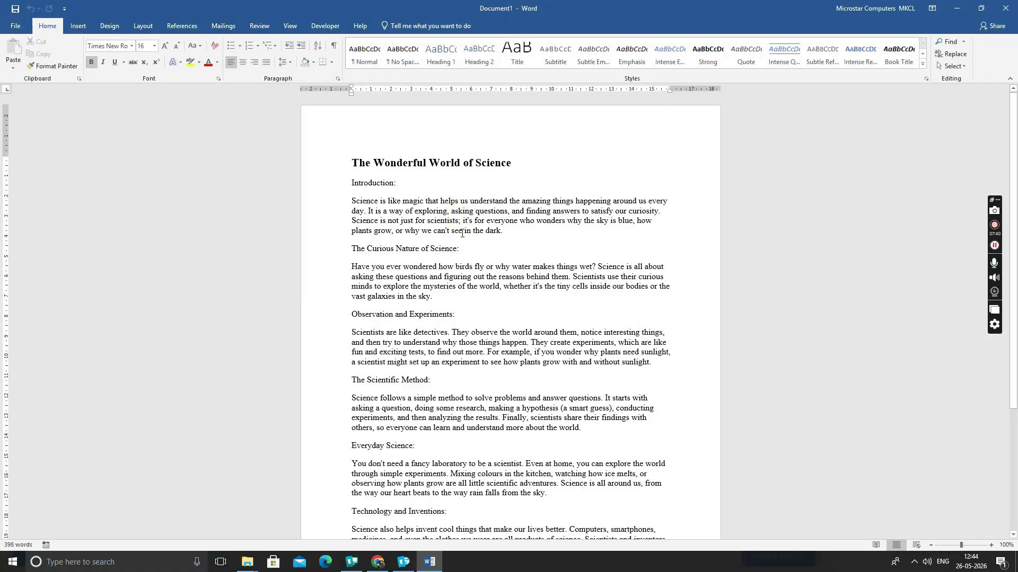
{"action": "left_click", "coordinate": [291, 26]}
{"action": "left_click", "coordinate": [276, 194]}
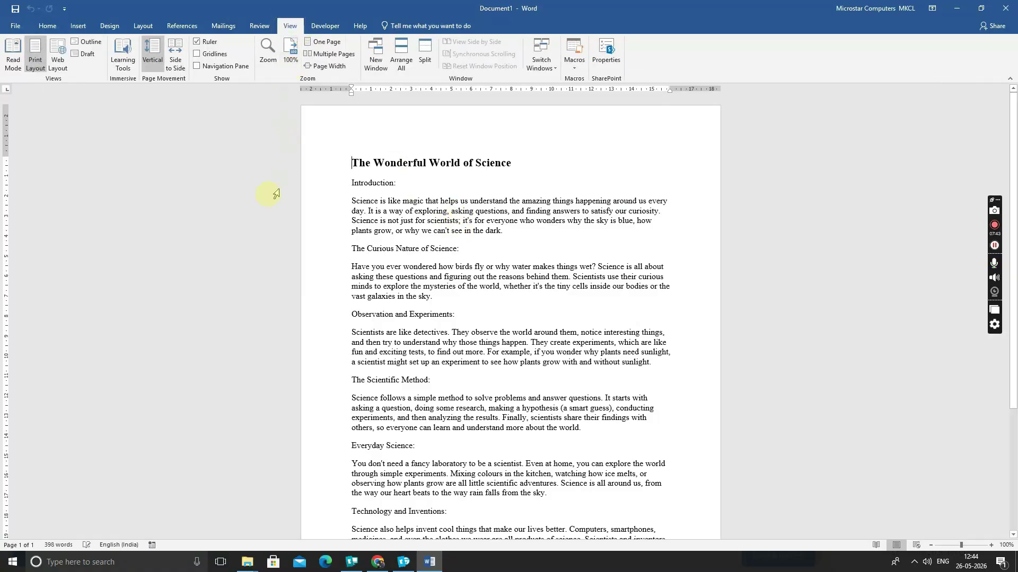
{"action": "left_click", "coordinate": [268, 55]}
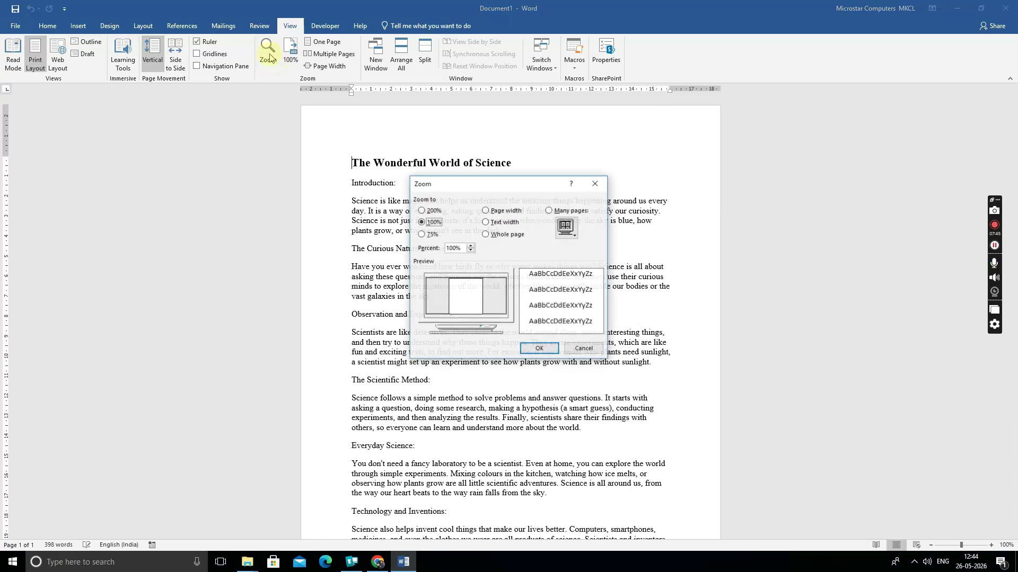
{"action": "left_click", "coordinate": [422, 211]}
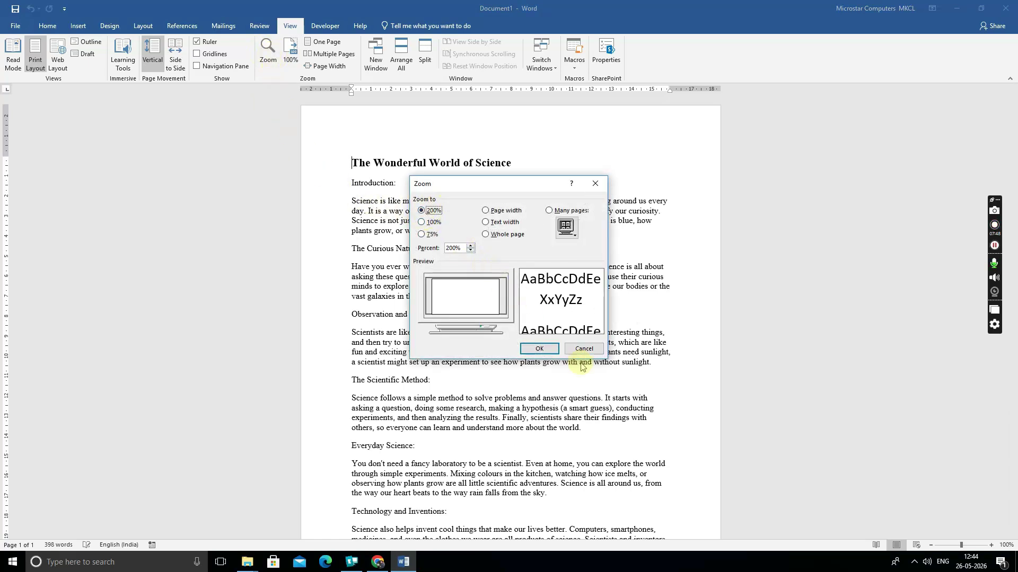
{"action": "left_click", "coordinate": [545, 349]}
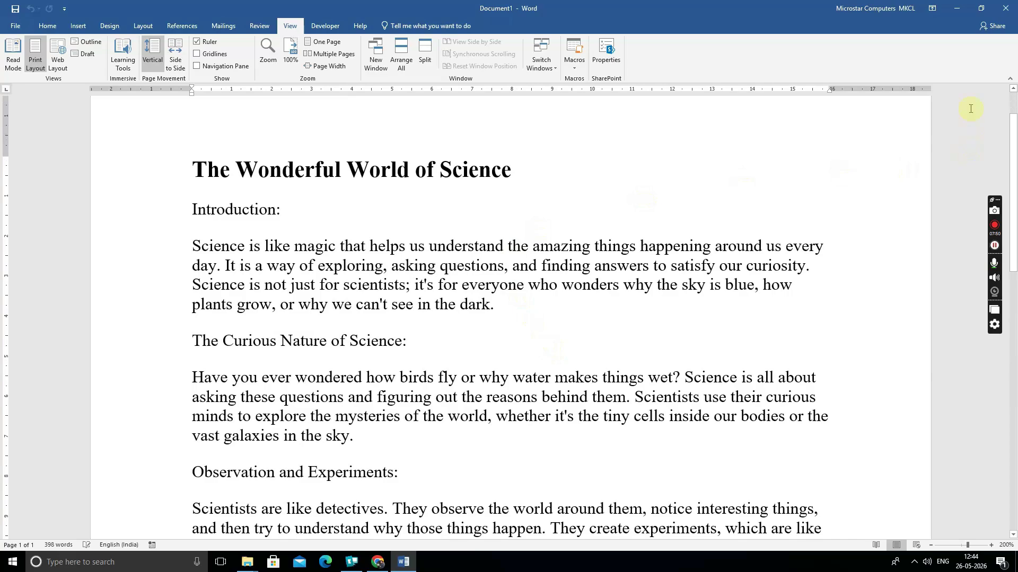
{"action": "left_click", "coordinate": [957, 9]}
{"action": "left_click", "coordinate": [861, 537]}
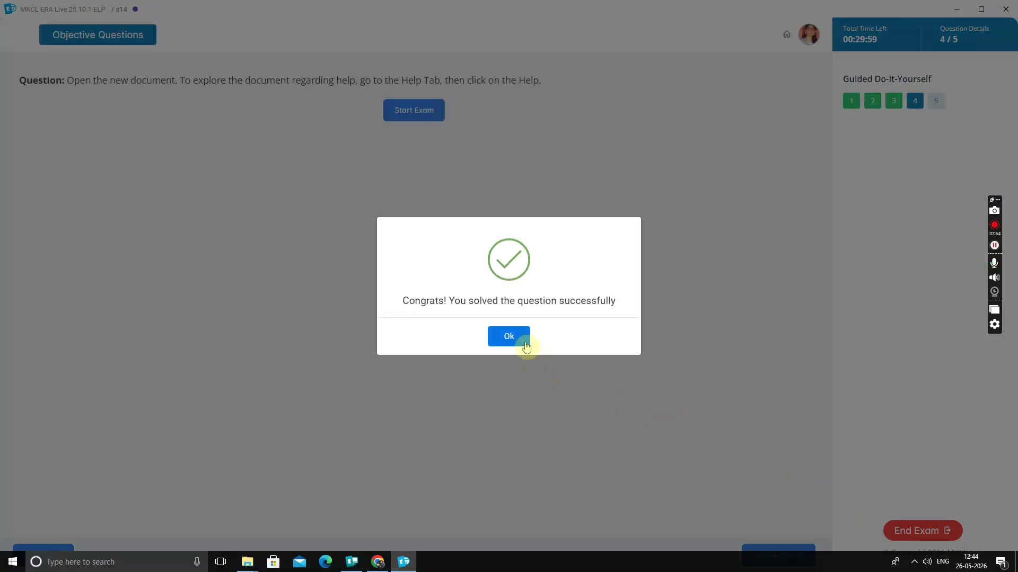
{"action": "left_click", "coordinate": [526, 347]}
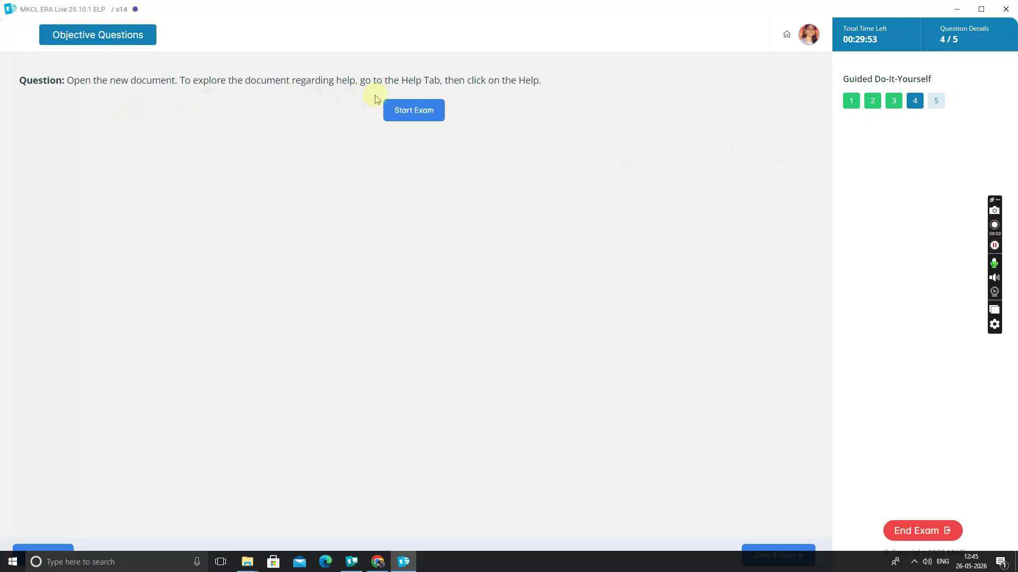
Step: Start the question on exploring Help, launch Word and create a blank document
{"action": "left_click", "coordinate": [428, 125]}
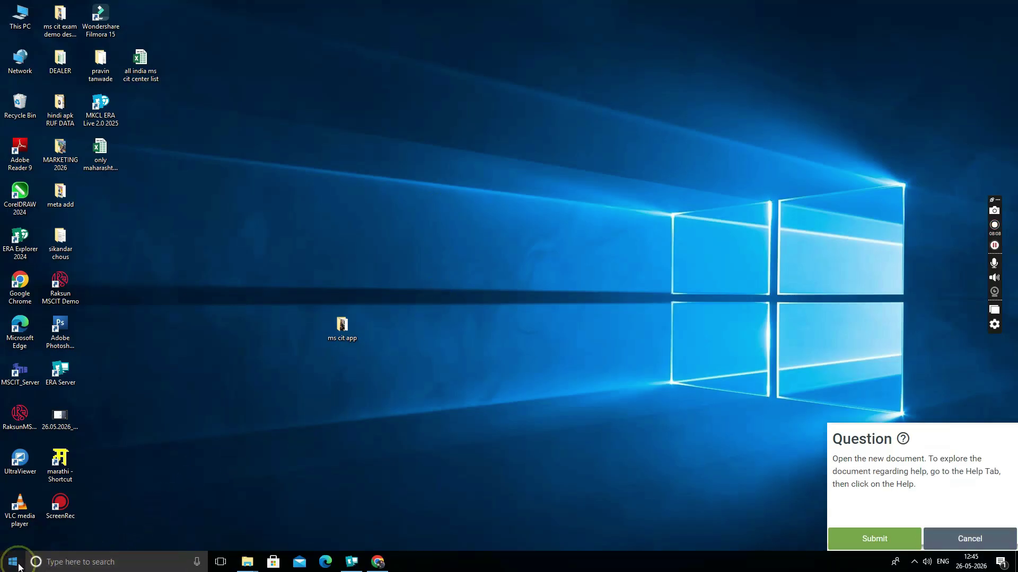
{"action": "key", "text": "super"}
{"action": "type", "text": "w"}
{"action": "left_click", "coordinate": [96, 271]}
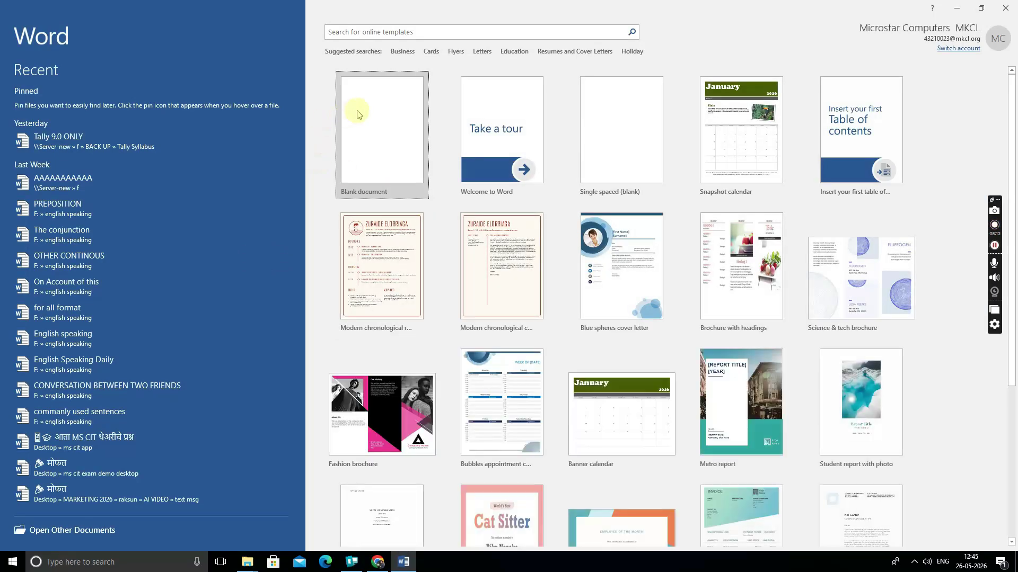
{"action": "left_click", "coordinate": [358, 109]}
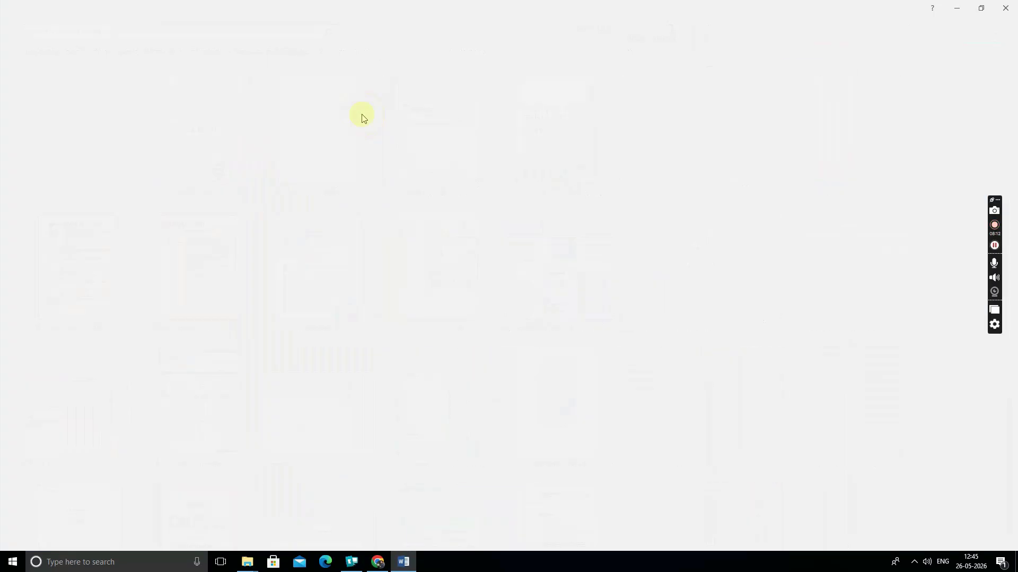
Step: Open Word's Help for the new document, minimize Word and submit the answer
{"action": "left_click", "coordinate": [360, 27]}
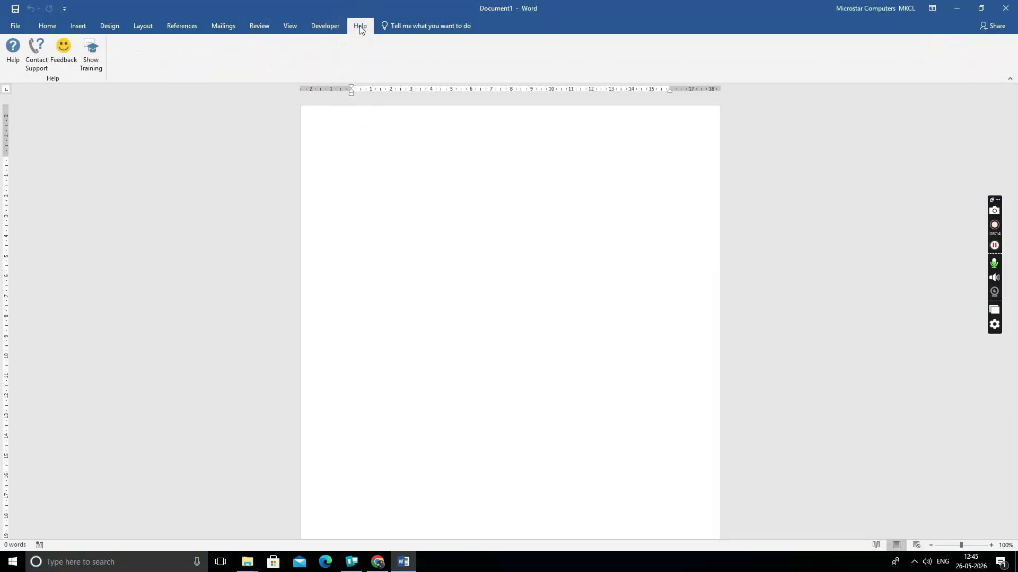
{"action": "left_click", "coordinate": [15, 59]}
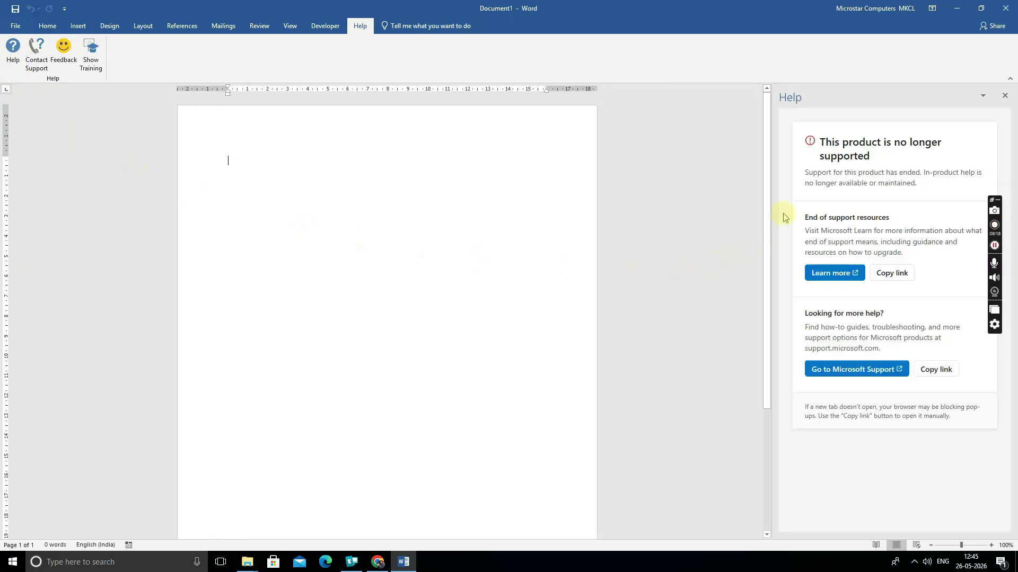
{"action": "left_click", "coordinate": [954, 10]}
{"action": "left_click", "coordinate": [875, 536]}
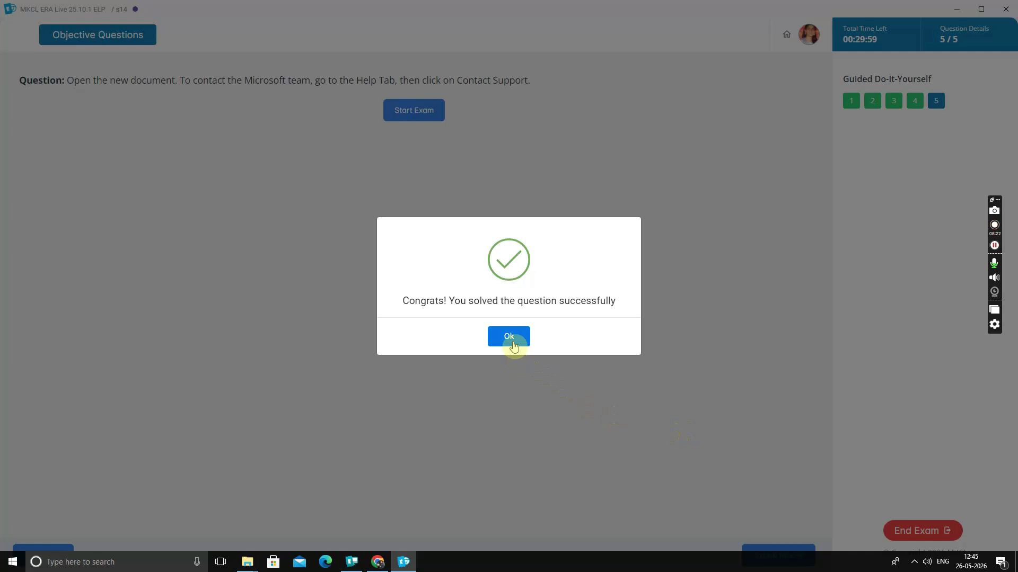
{"action": "left_click", "coordinate": [512, 339]}
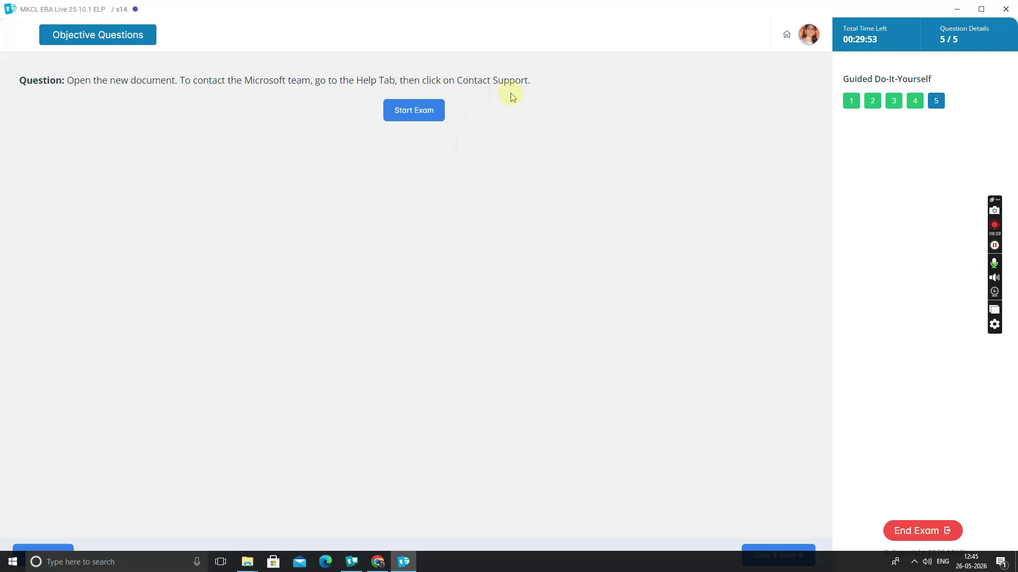
Step: Start the question on contacting the Microsoft team, launch Word and create a blank document
{"action": "left_click", "coordinate": [429, 114]}
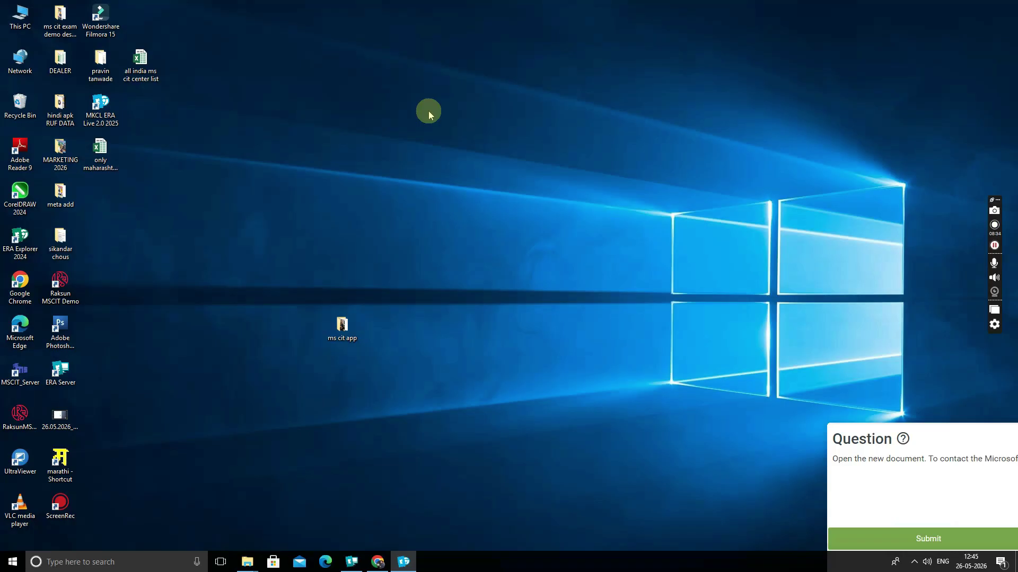
{"action": "left_click", "coordinate": [13, 561]}
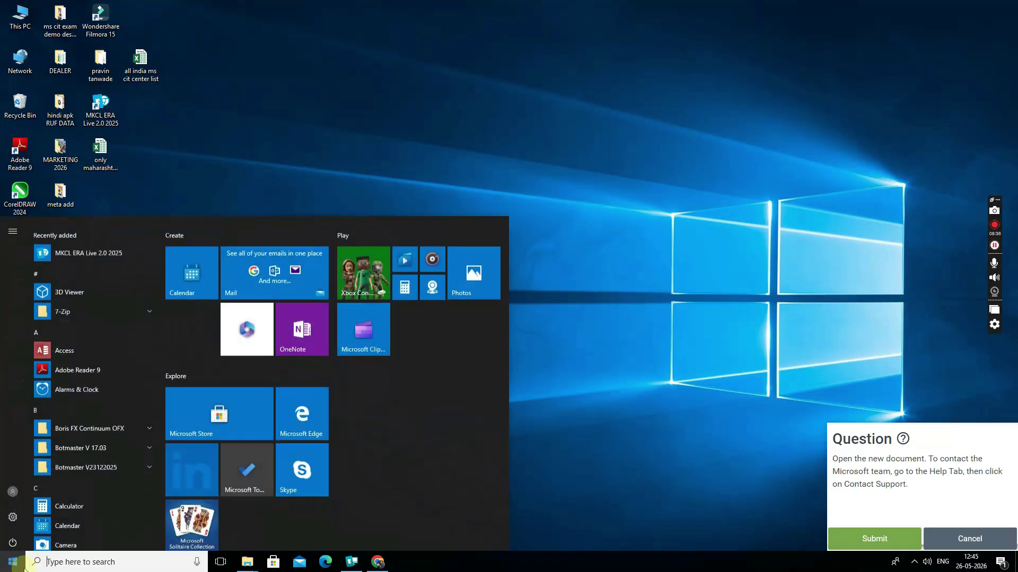
{"action": "type", "text": "w"}
{"action": "left_click", "coordinate": [77, 277]}
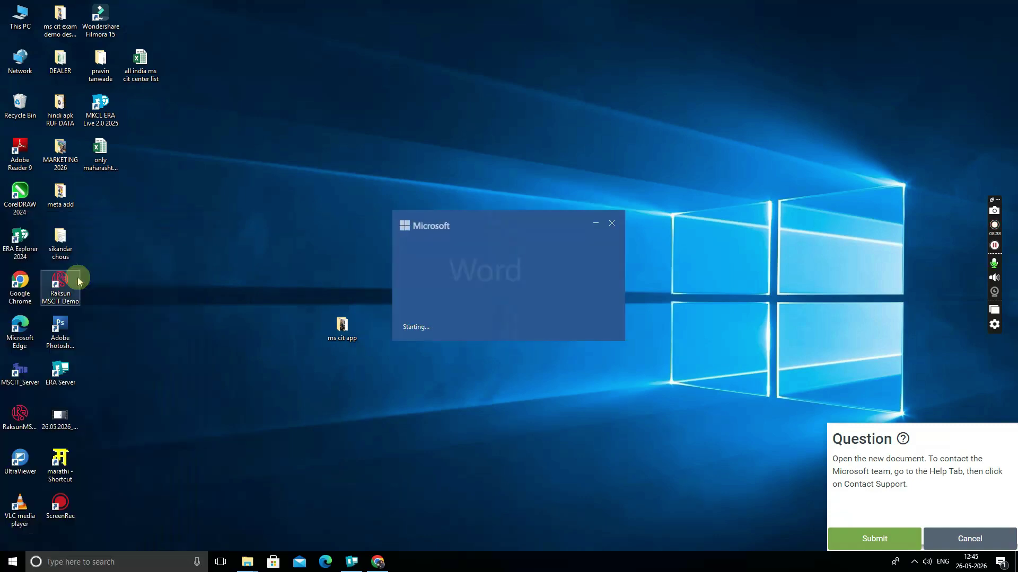
{"action": "left_click", "coordinate": [354, 176]}
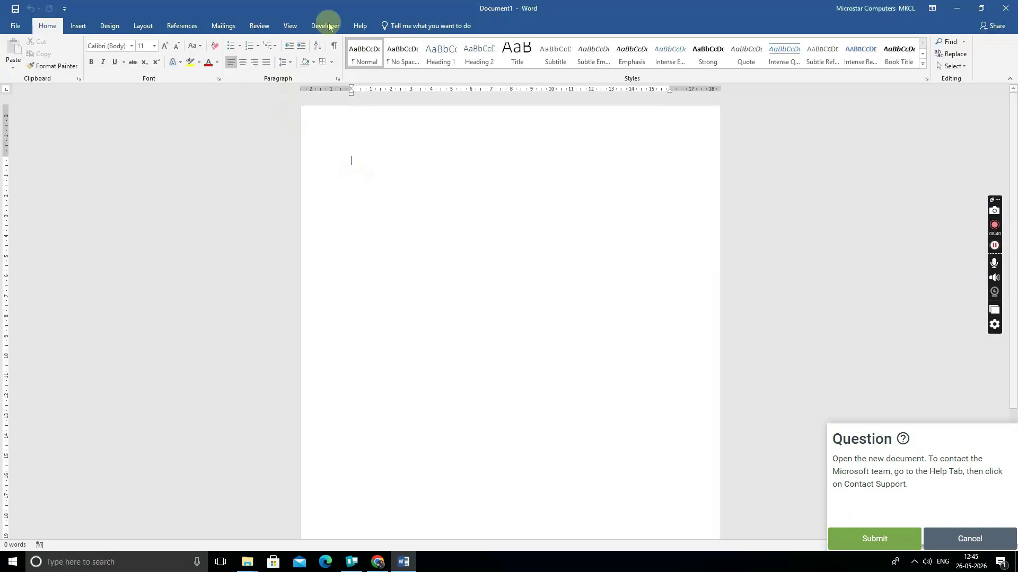
Step: Open Contact Support from Word's Help commands and submit the answer
{"action": "left_click", "coordinate": [356, 26]}
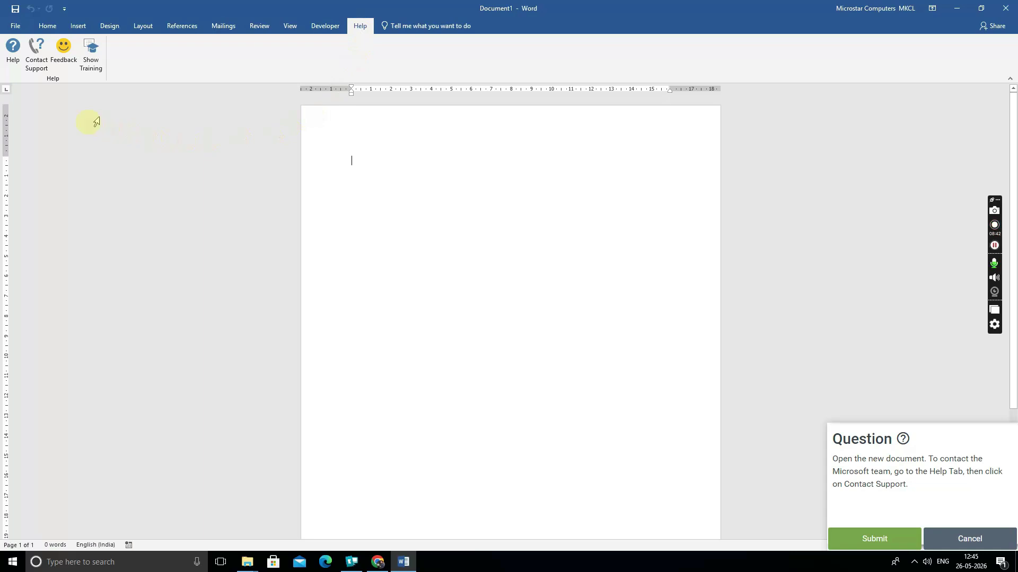
{"action": "left_click", "coordinate": [36, 53]}
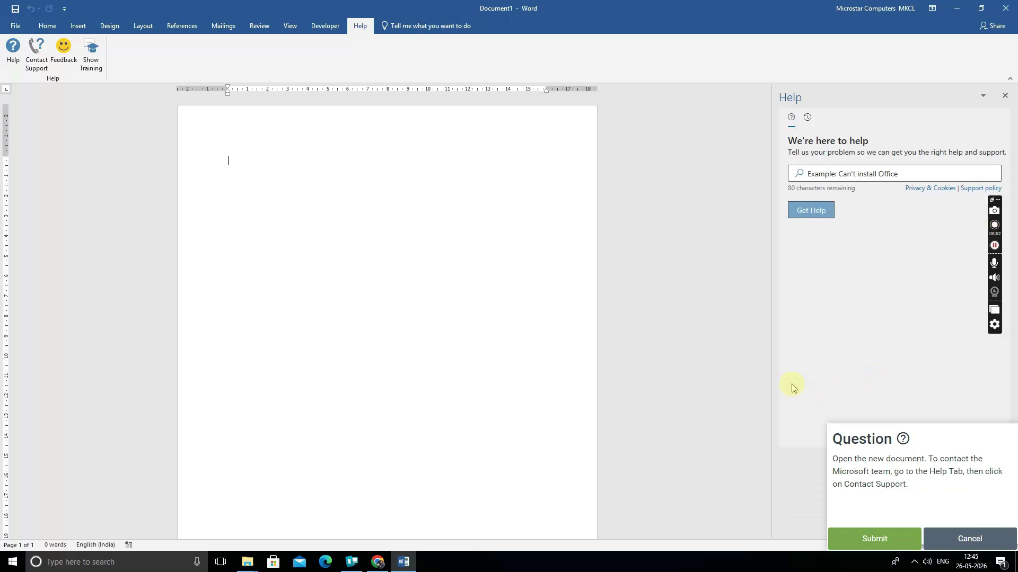
{"action": "left_click", "coordinate": [868, 543]}
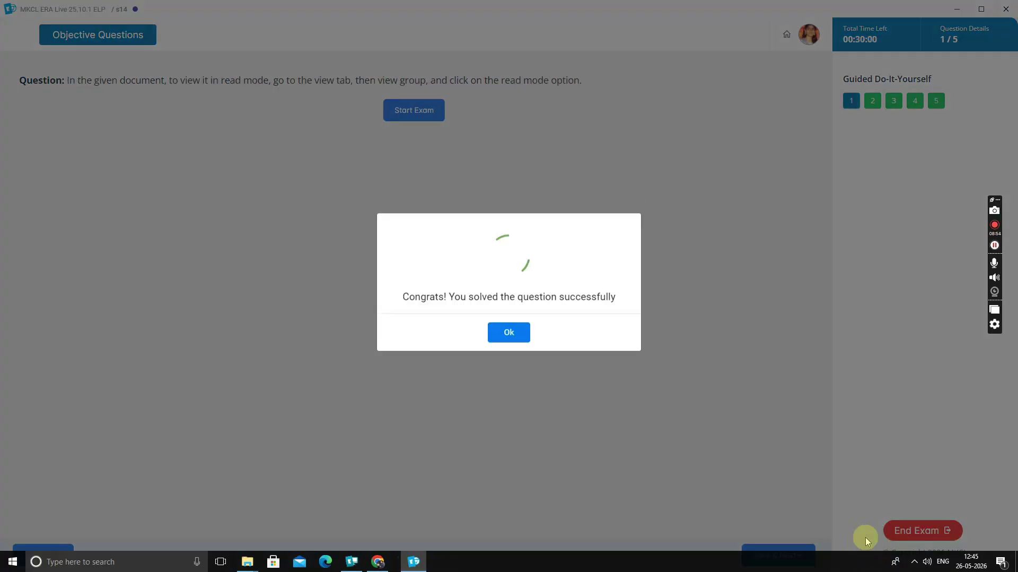
Step: Acknowledge the solved question and end the Guided Do-It-Yourself exam
{"action": "left_click", "coordinate": [506, 345]}
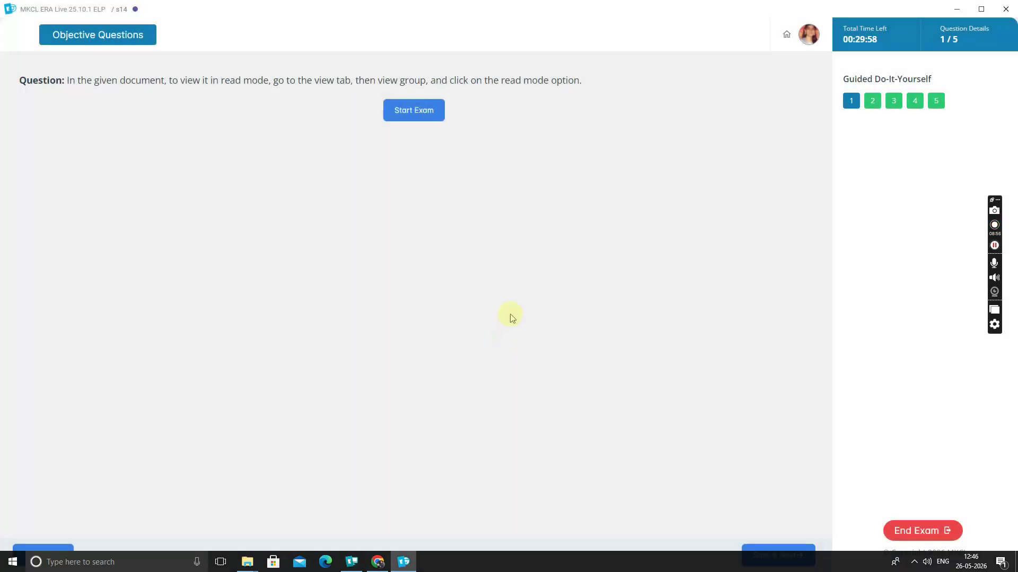
{"action": "left_click", "coordinate": [918, 532]}
{"action": "left_click", "coordinate": [574, 341]}
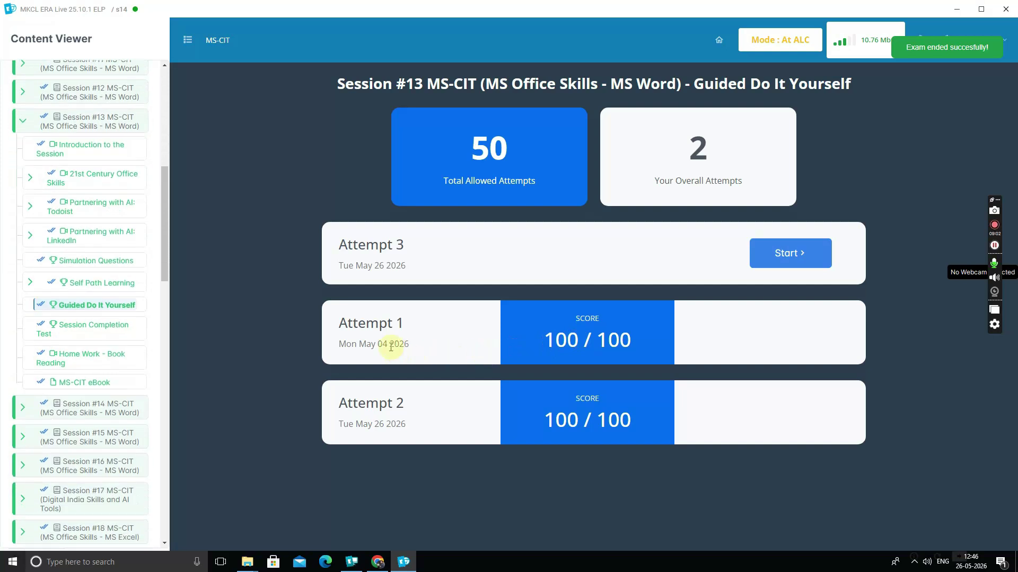
Step: Start Attempt 2 of the Session #13 Session Completion Test and dismiss the video camera message
{"action": "left_click", "coordinate": [88, 334]}
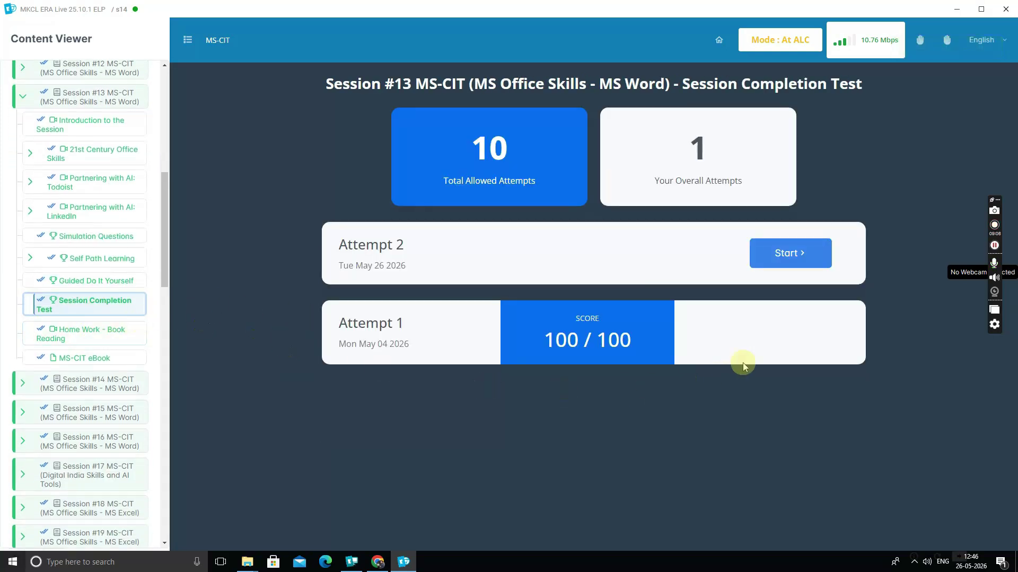
{"action": "left_click", "coordinate": [790, 255]}
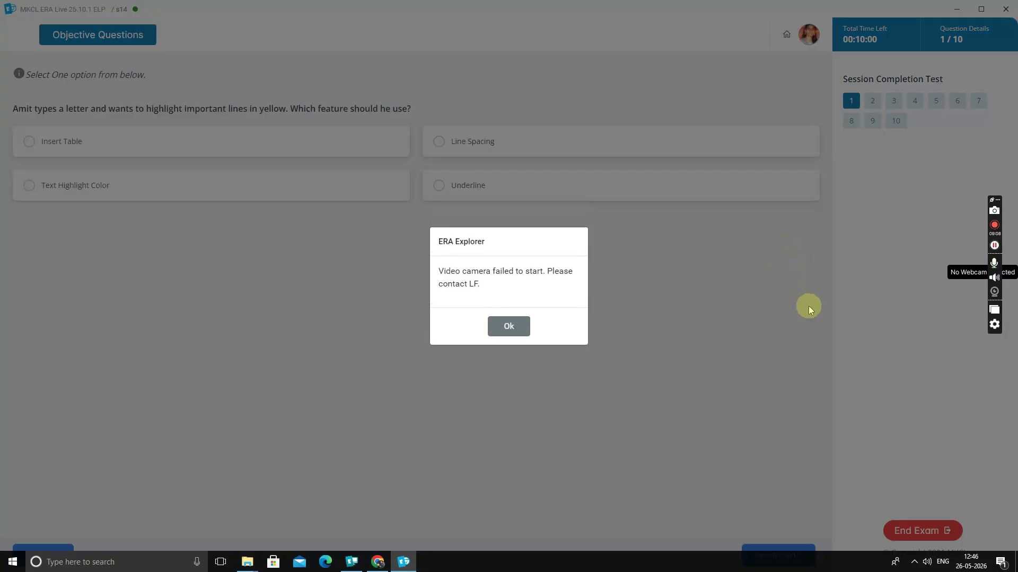
{"action": "left_click", "coordinate": [517, 326]}
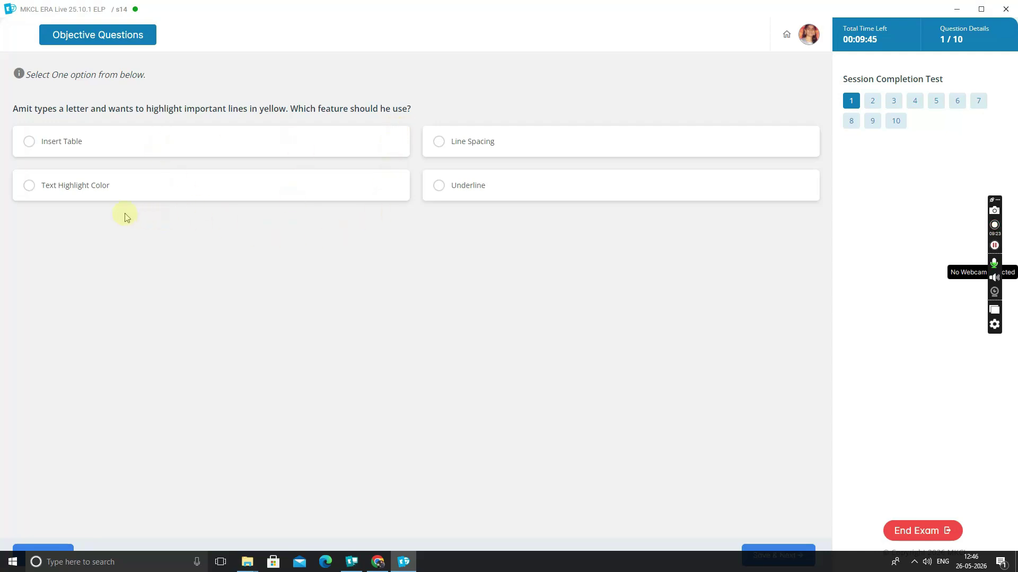
Step: Answer question 1 with "Text Highlight Color" and question 2 with "Images and transitions – because it's more engaging", saving each answer
{"action": "left_click", "coordinate": [30, 186]}
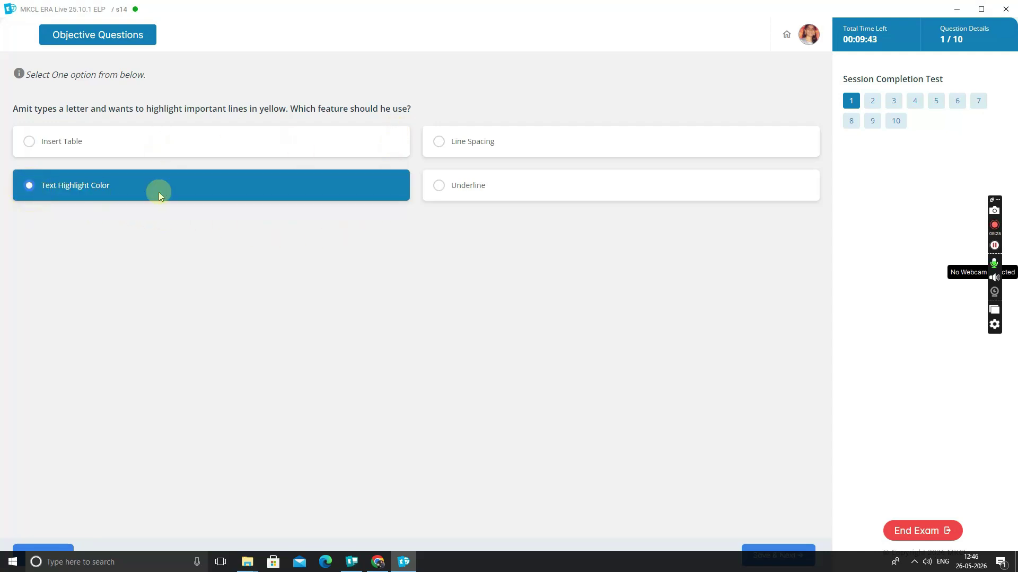
{"action": "left_click", "coordinate": [782, 554]}
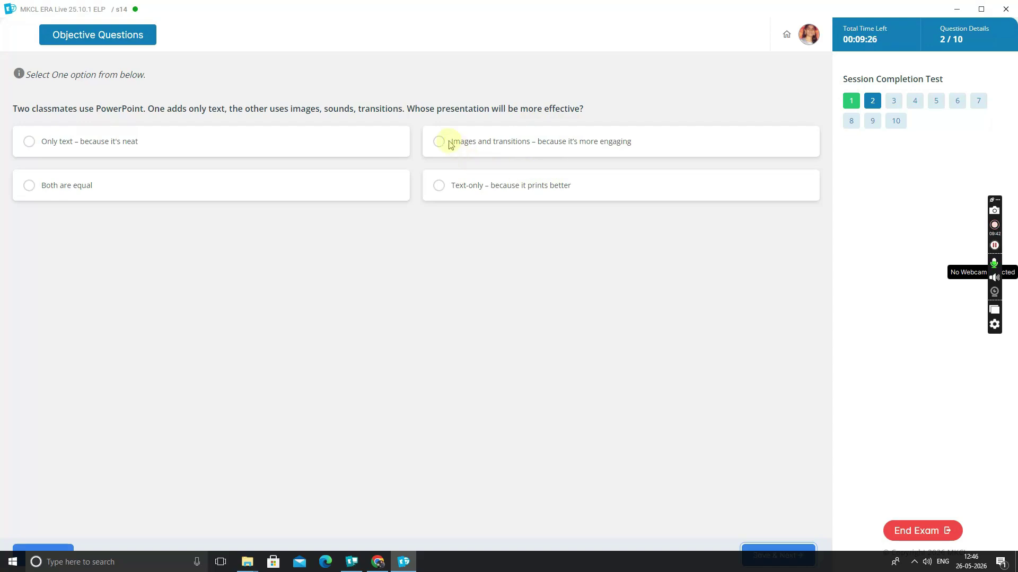
{"action": "left_click", "coordinate": [440, 142]}
{"action": "left_click", "coordinate": [766, 551]}
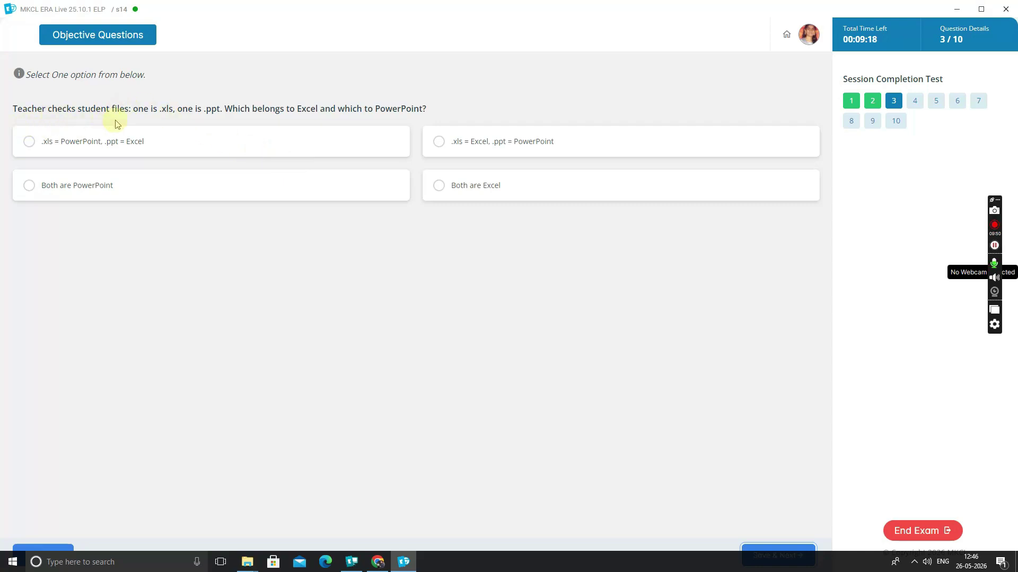
Step: Answer question 3 with ".xls = Excel, .ppt = PowerPoint" and question 4 with "Saved in default or unknown folder", saving each answer
{"action": "left_click", "coordinate": [438, 144]}
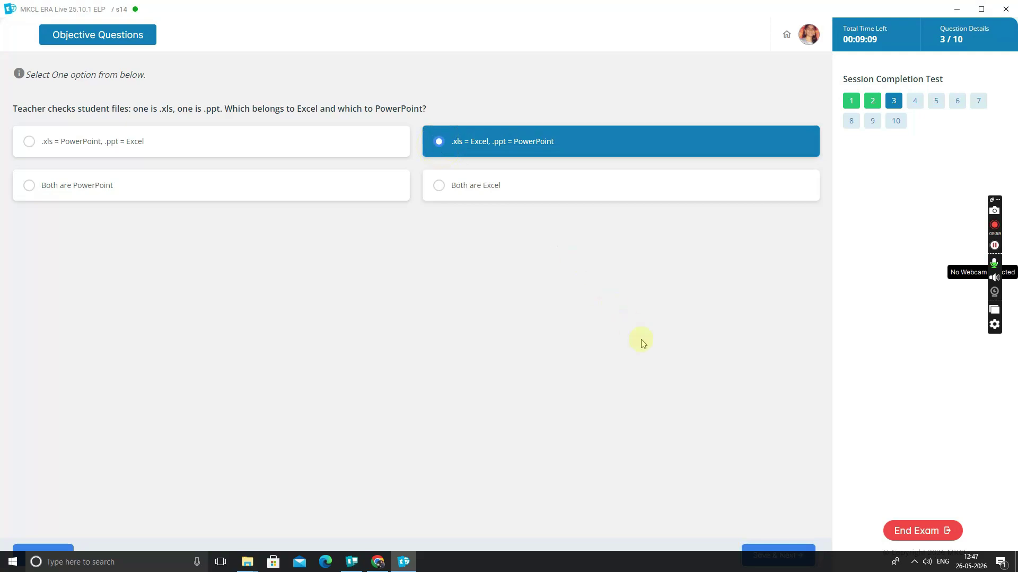
{"action": "left_click", "coordinate": [761, 553]}
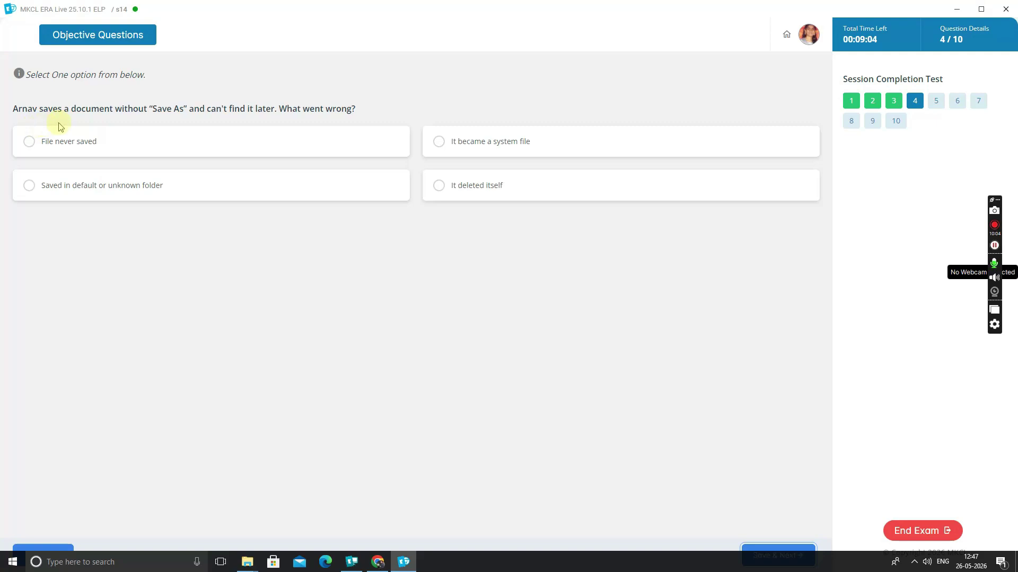
{"action": "left_click", "coordinate": [29, 187]}
{"action": "left_click", "coordinate": [753, 546]}
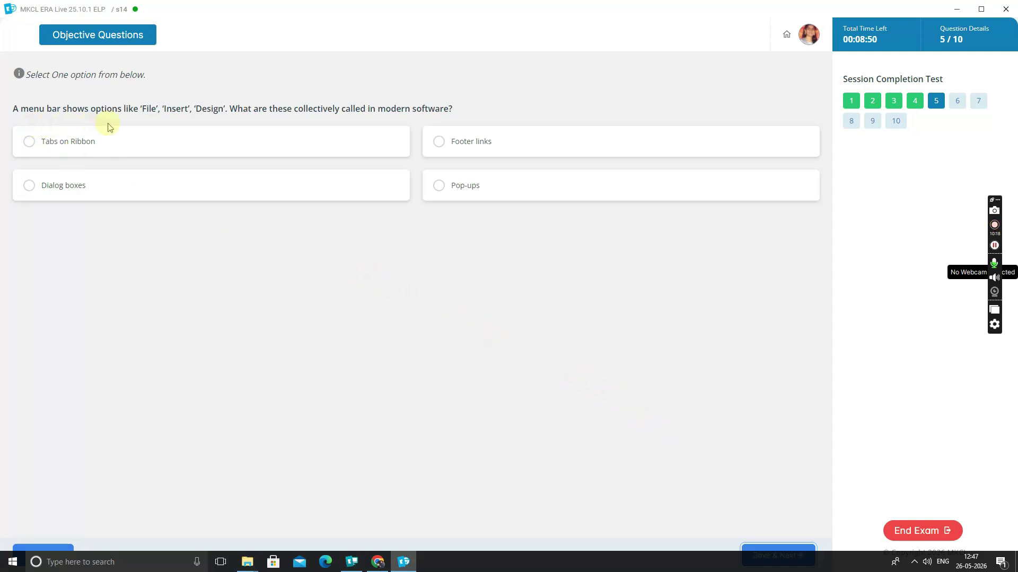
Step: Answer question 5 with "Tabs on Ribbon" and question 6 with "Under Review or Tools tab", saving each answer
{"action": "left_click", "coordinate": [34, 144]}
{"action": "left_click", "coordinate": [763, 549]}
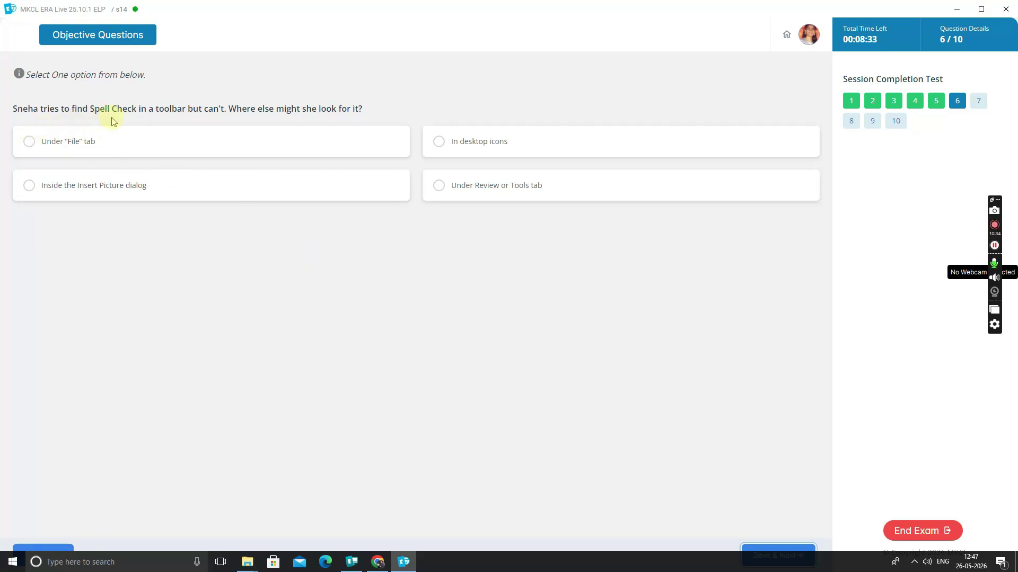
{"action": "left_click", "coordinate": [440, 192]}
{"action": "left_click", "coordinate": [789, 554]}
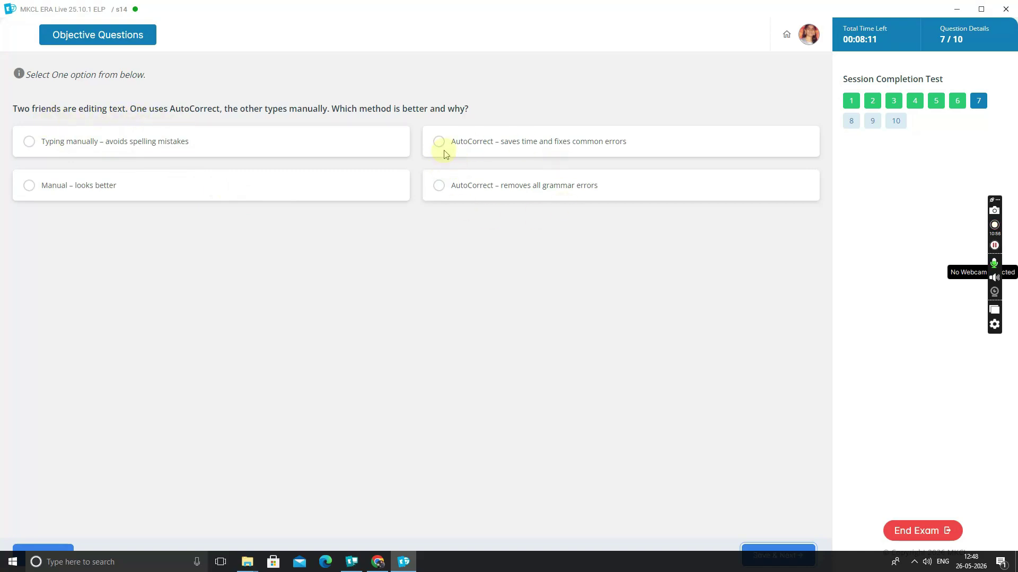
Step: Answer question 7 with "AutoCorrect – saves time and fixes common errors" and question 8 with "Saving as .pdf for compatibility", saving each answer
{"action": "left_click", "coordinate": [440, 144]}
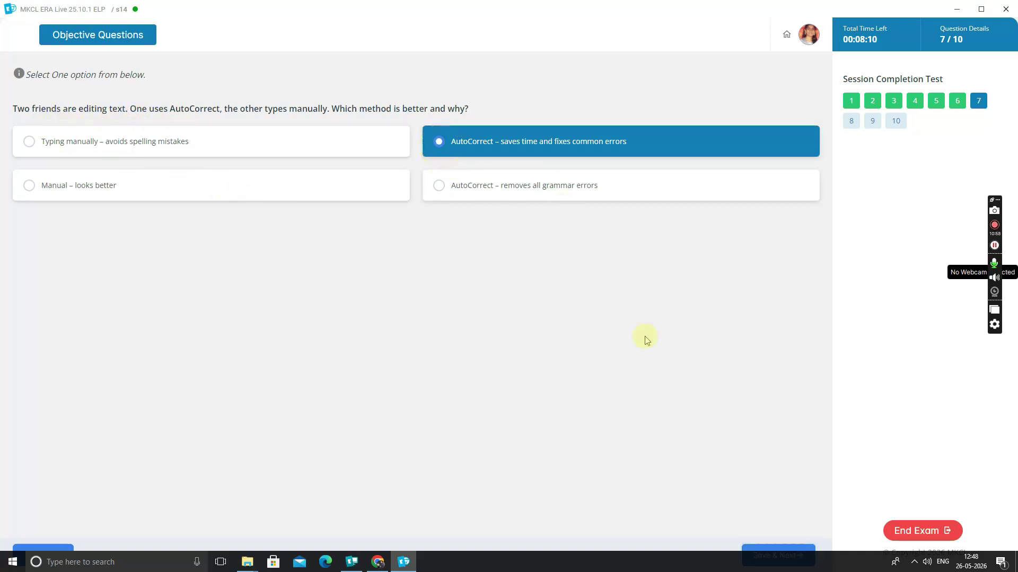
{"action": "left_click", "coordinate": [779, 554]}
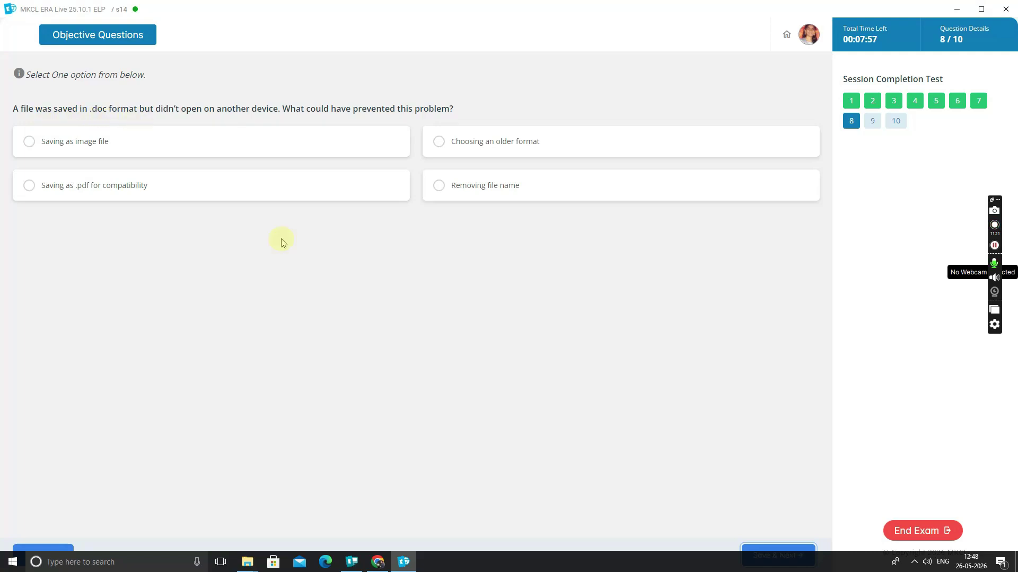
{"action": "left_click", "coordinate": [28, 186]}
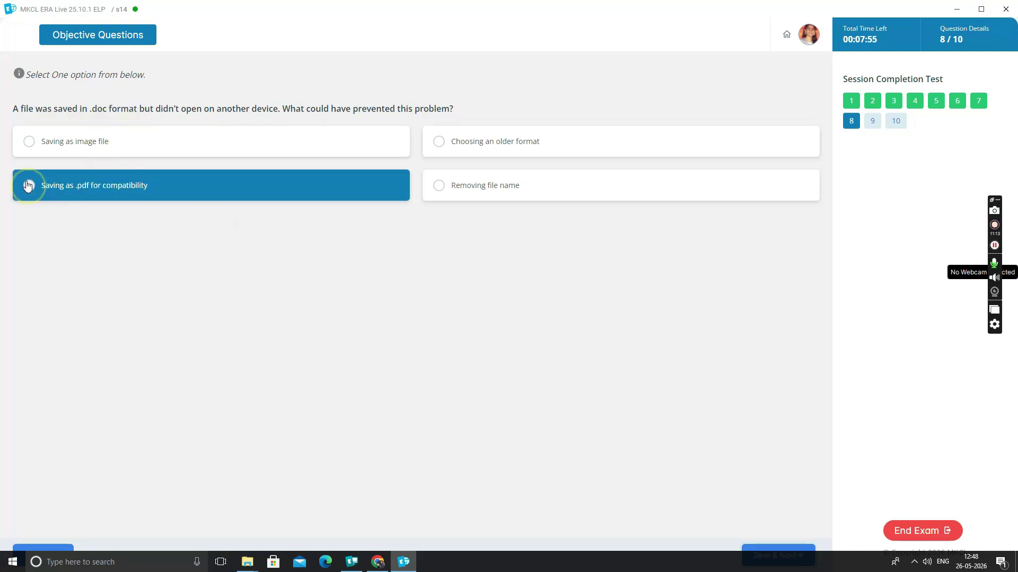
{"action": "left_click", "coordinate": [781, 546]}
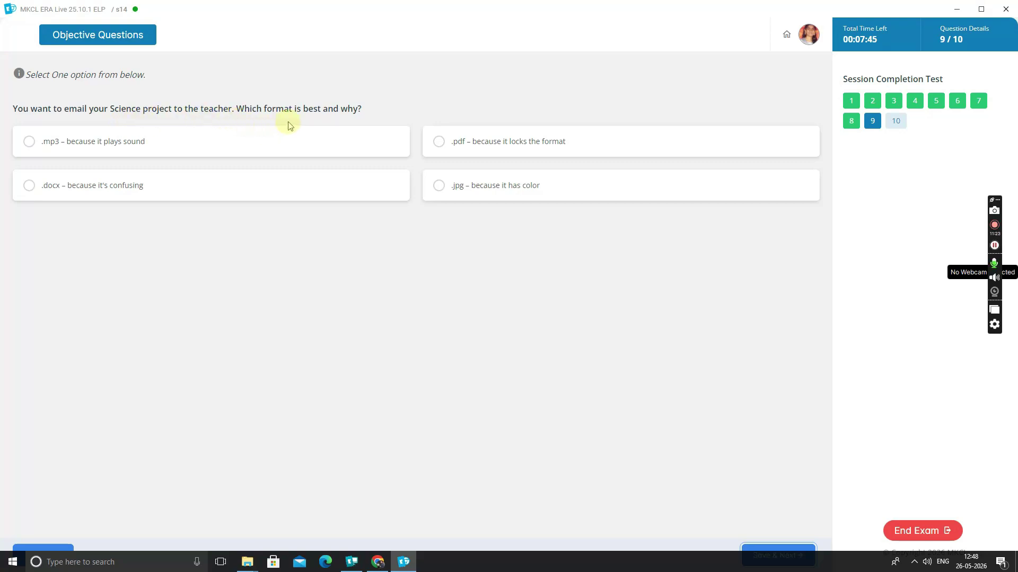
Step: Answer question 9 with ".pdf – because it locks the format" and question 10 with "Girl 1 – organized, creative, clear", and end the exam
{"action": "left_click", "coordinate": [442, 152]}
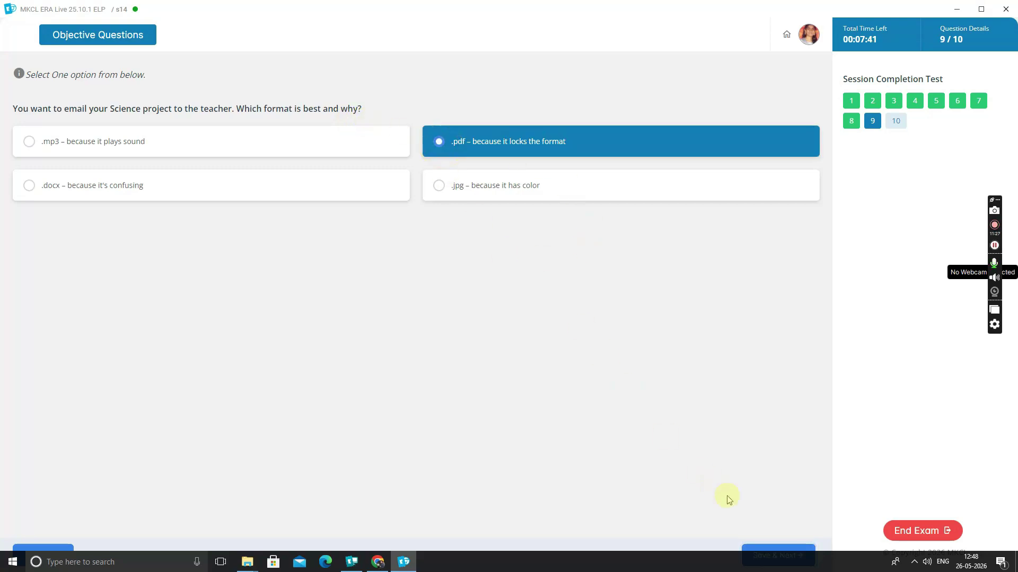
{"action": "left_click", "coordinate": [771, 553]}
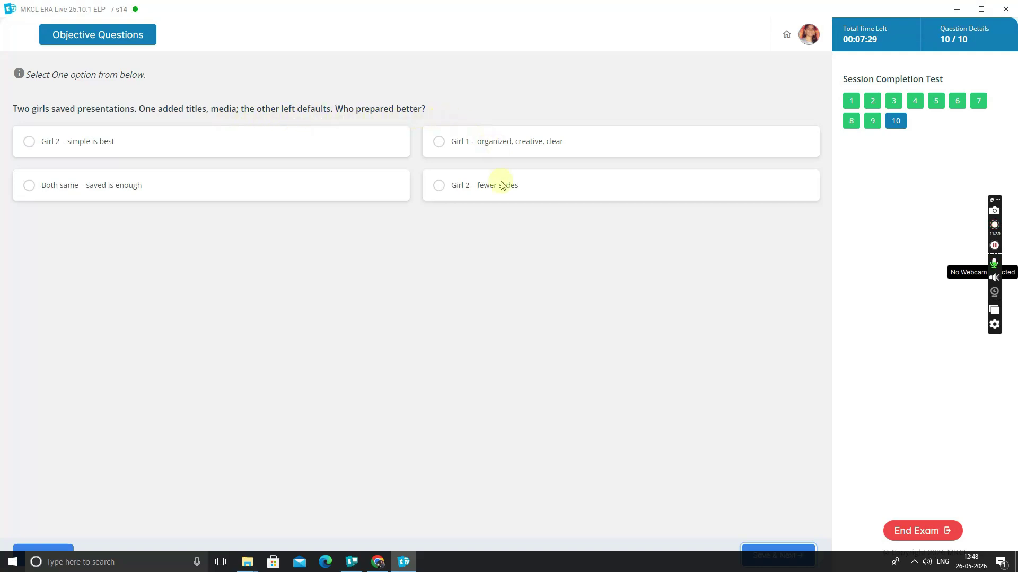
{"action": "left_click", "coordinate": [438, 144]}
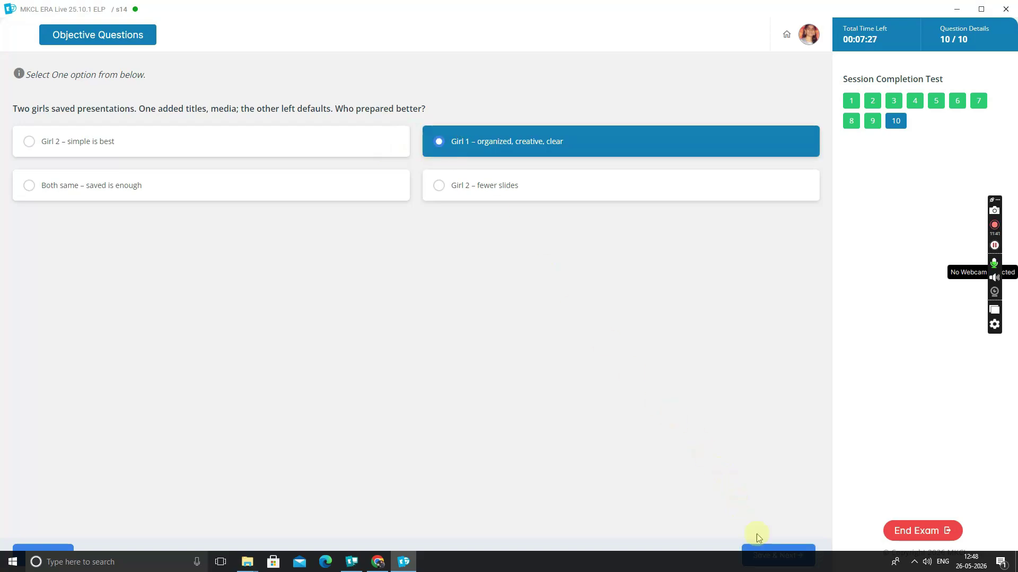
{"action": "left_click", "coordinate": [773, 554]}
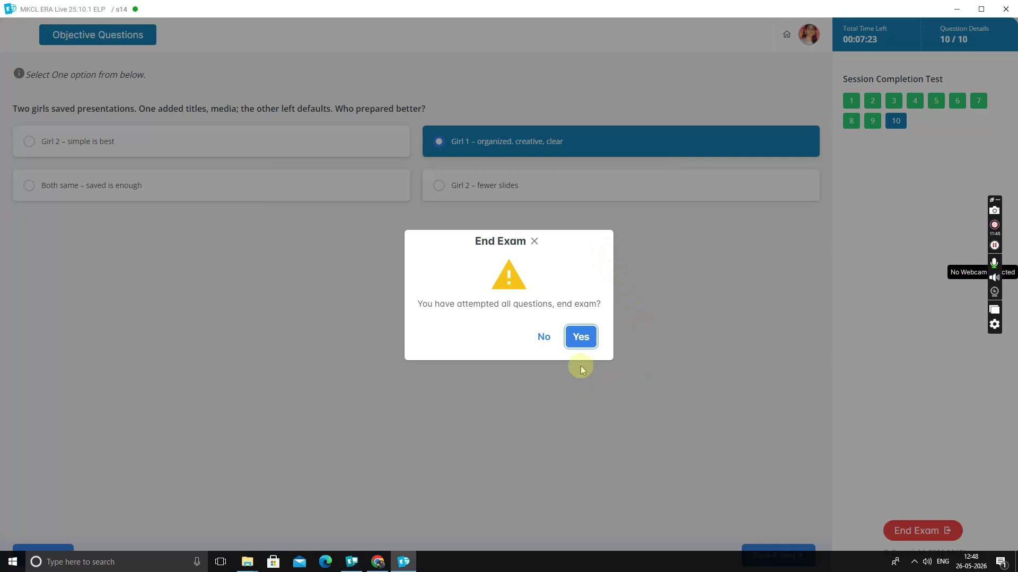
{"action": "left_click", "coordinate": [579, 340]}
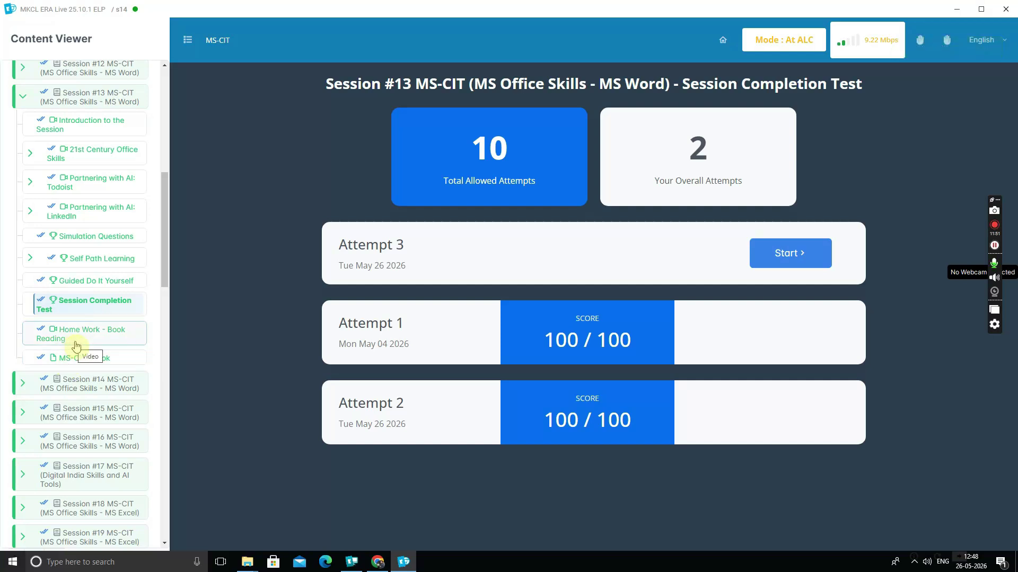
{"action": "scroll", "coordinate": [77, 347], "scroll_direction": "up", "scroll_amount": 4}
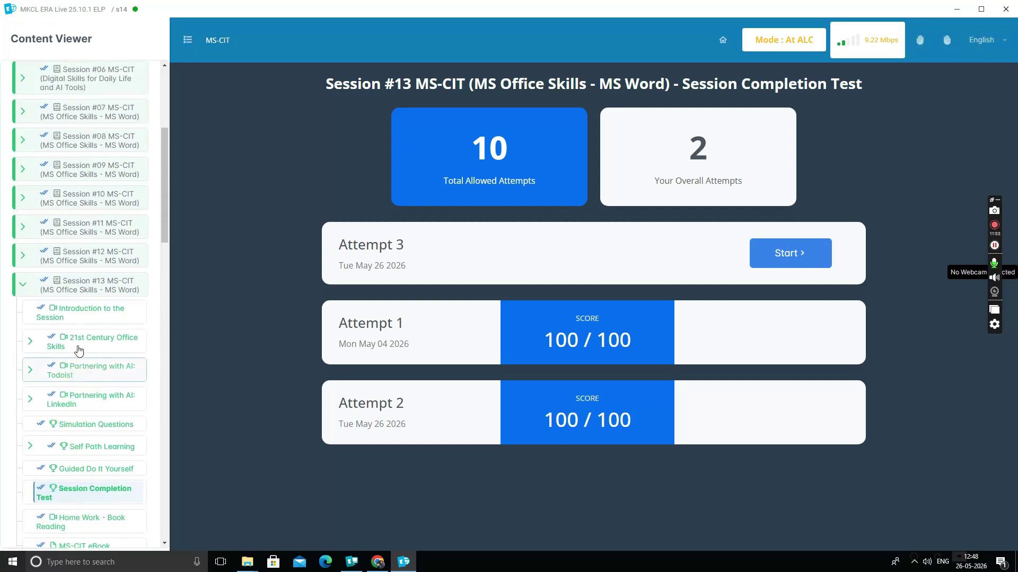
{"action": "scroll", "coordinate": [78, 350], "scroll_direction": "up", "scroll_amount": 1}
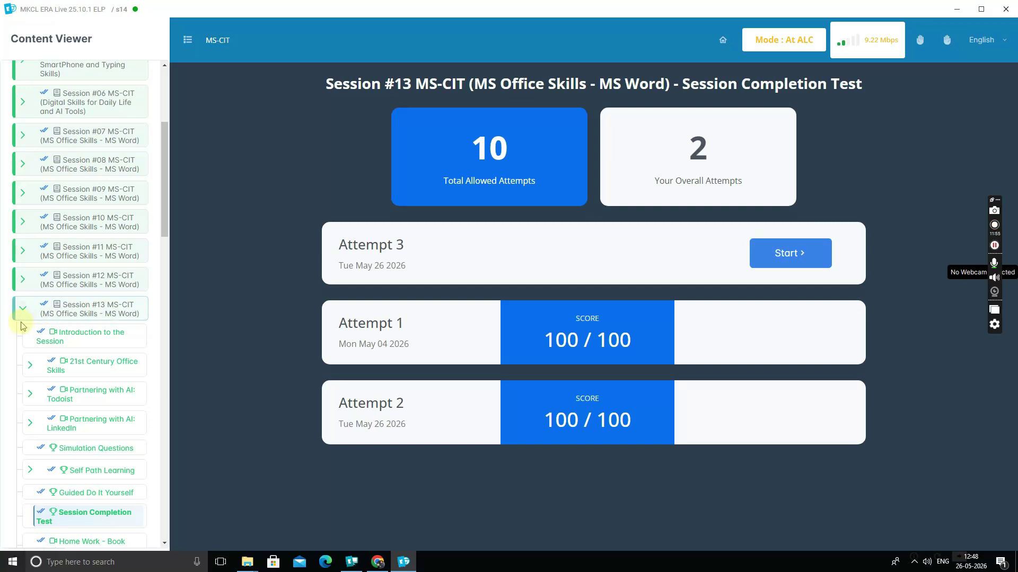